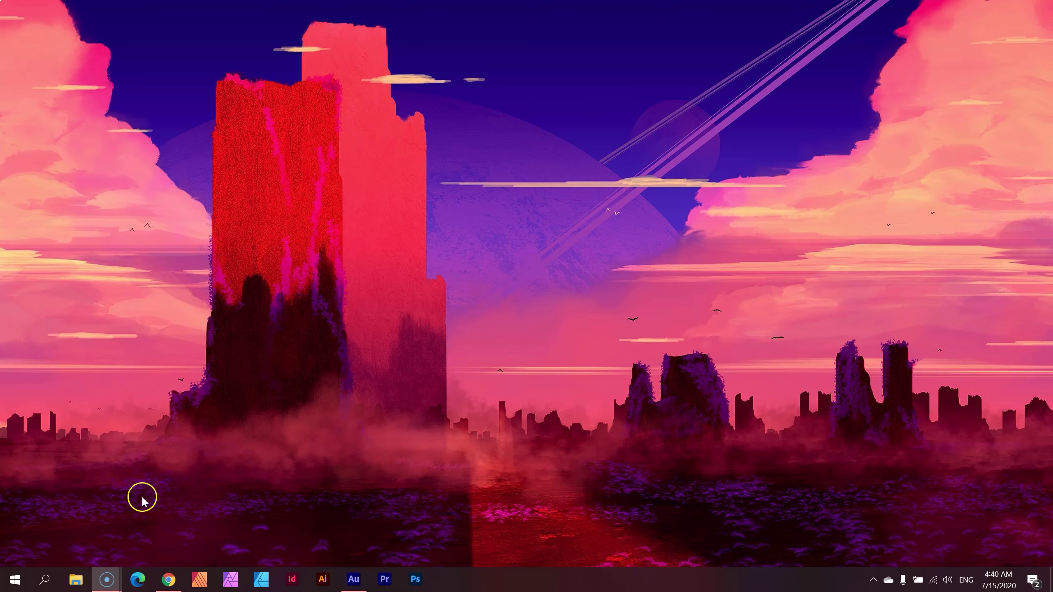
Bring the Brizy editor forward and scroll over the 'Start With A Good Plan' hero block
left_click(169, 580)
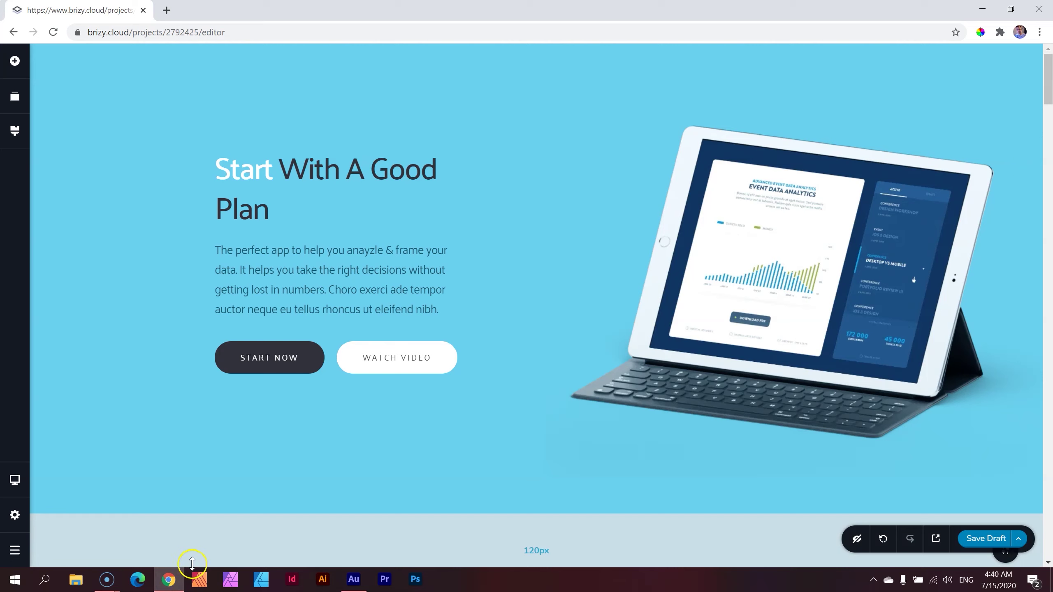
scroll(446, 299, "down", 4)
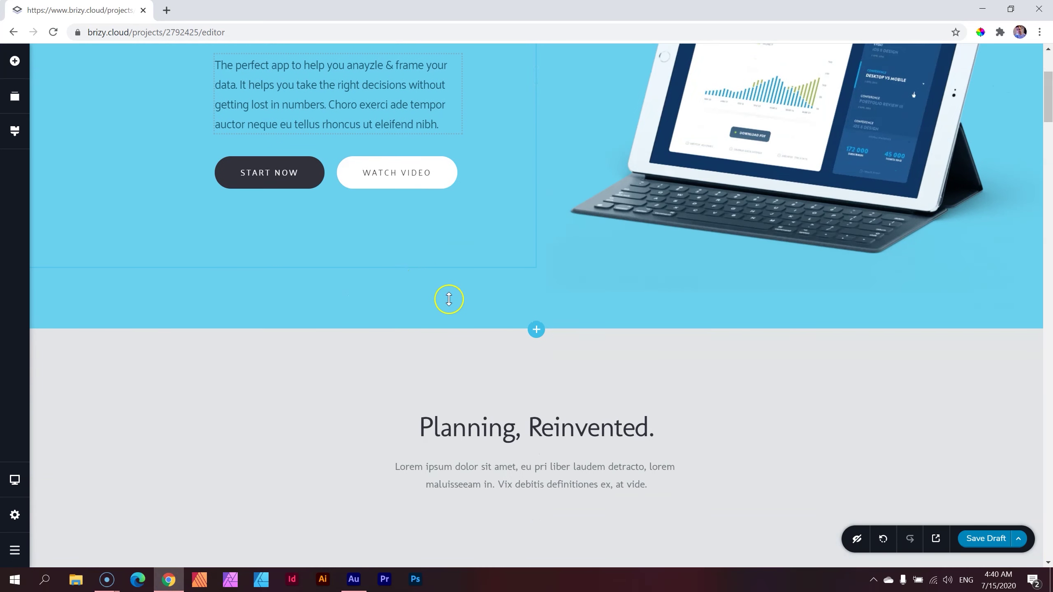
scroll(482, 311, "up", 4)
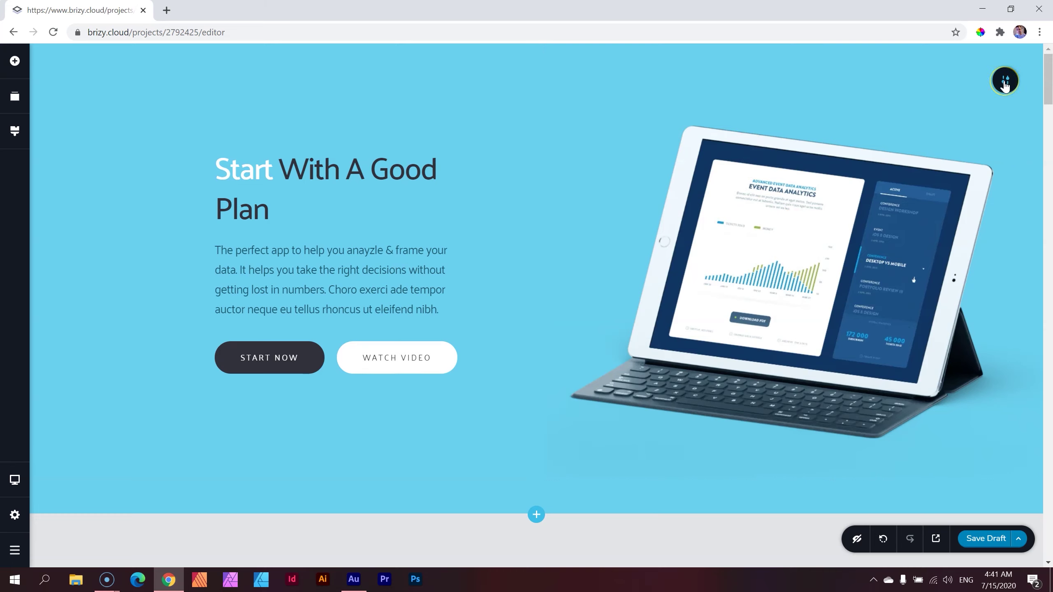
Open the hero block's More Settings, showing 40 px top and 100 px bottom padding
mouse_move(1005, 86)
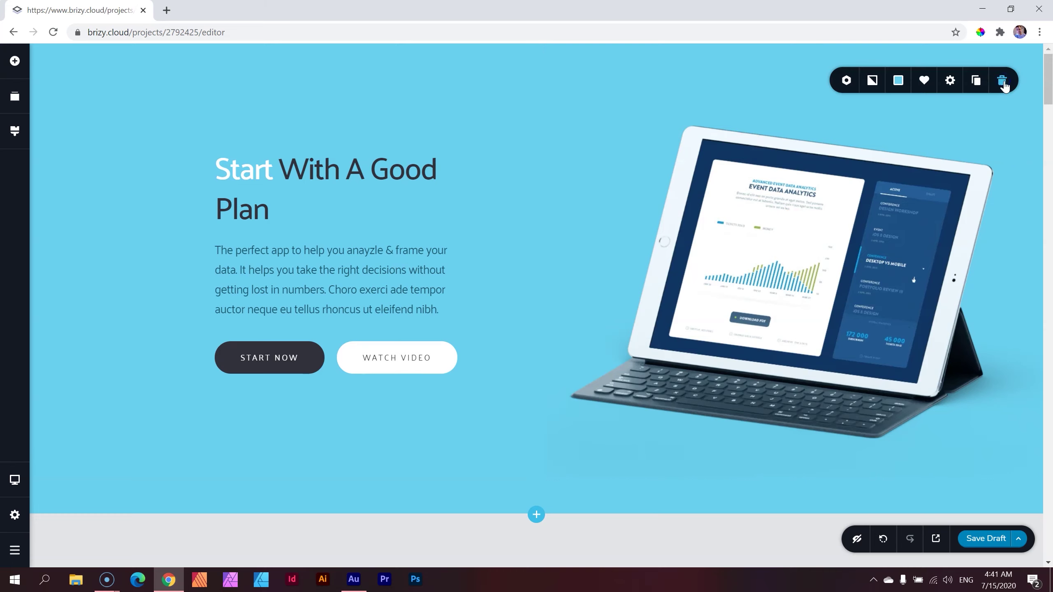
left_click(950, 82)
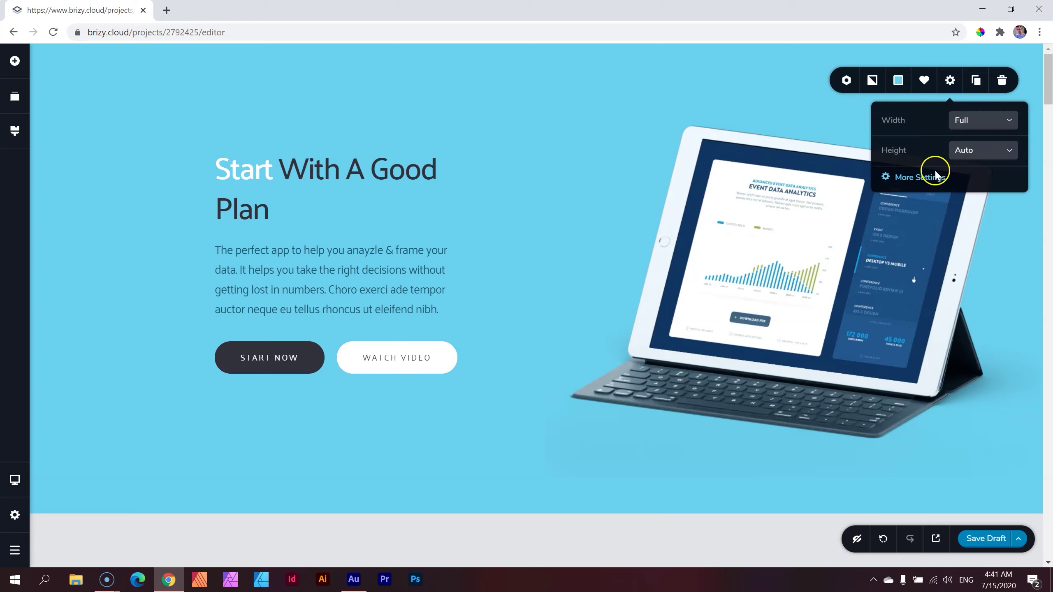
left_click(935, 175)
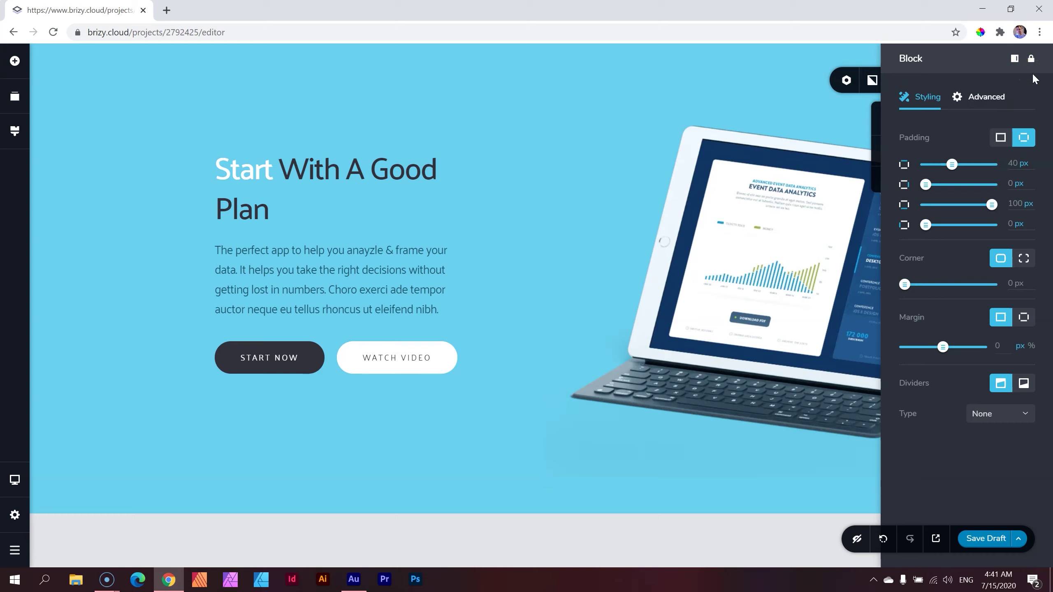
Toggle the settings panel lock and dock side, leaving the Block panel on the right
left_click(1031, 59)
left_click(1031, 60)
left_click(1015, 59)
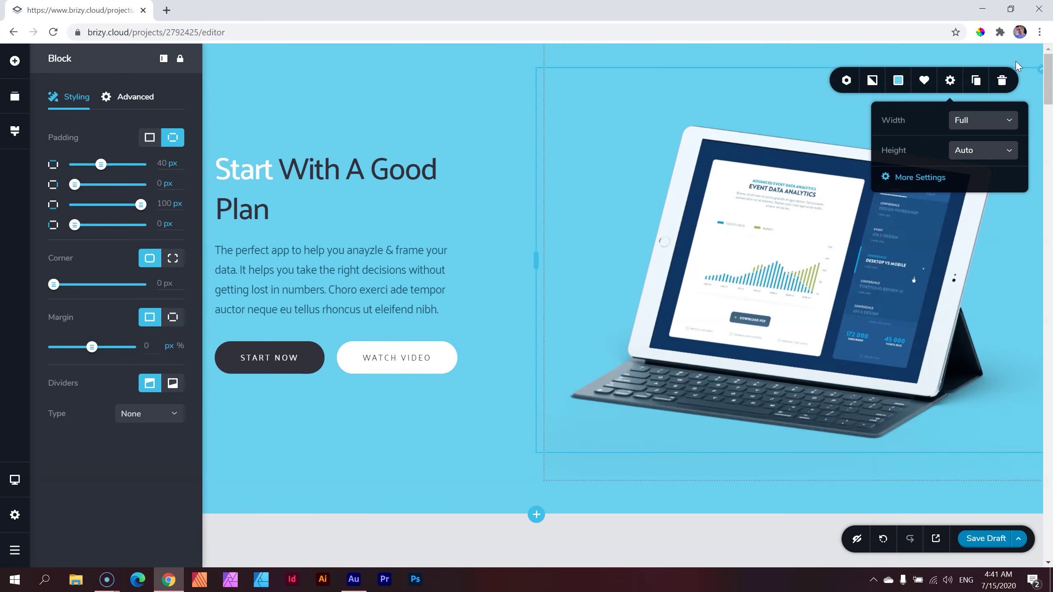
left_click(164, 58)
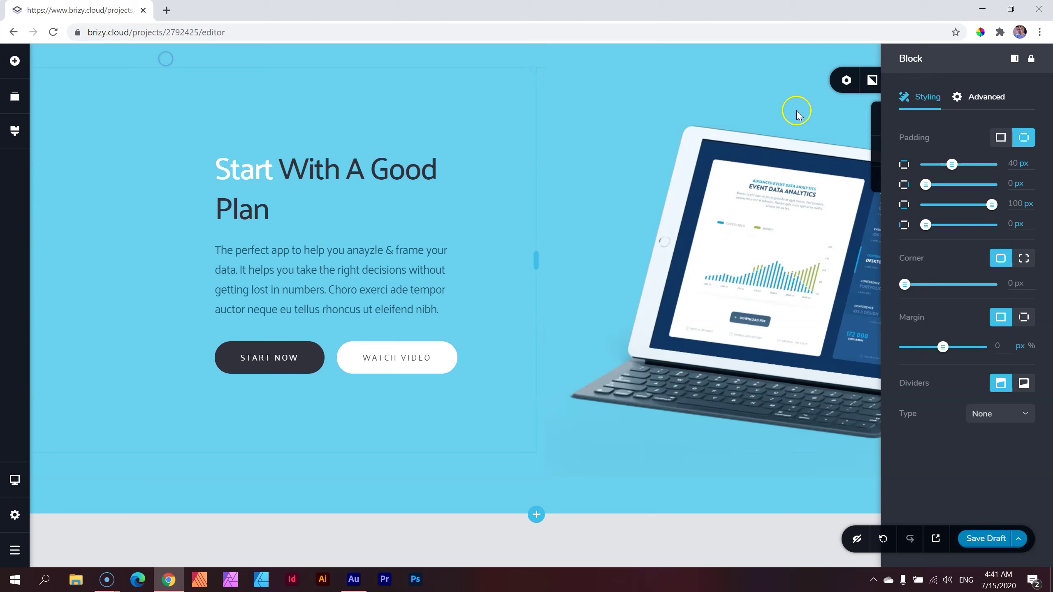
left_click(1023, 68)
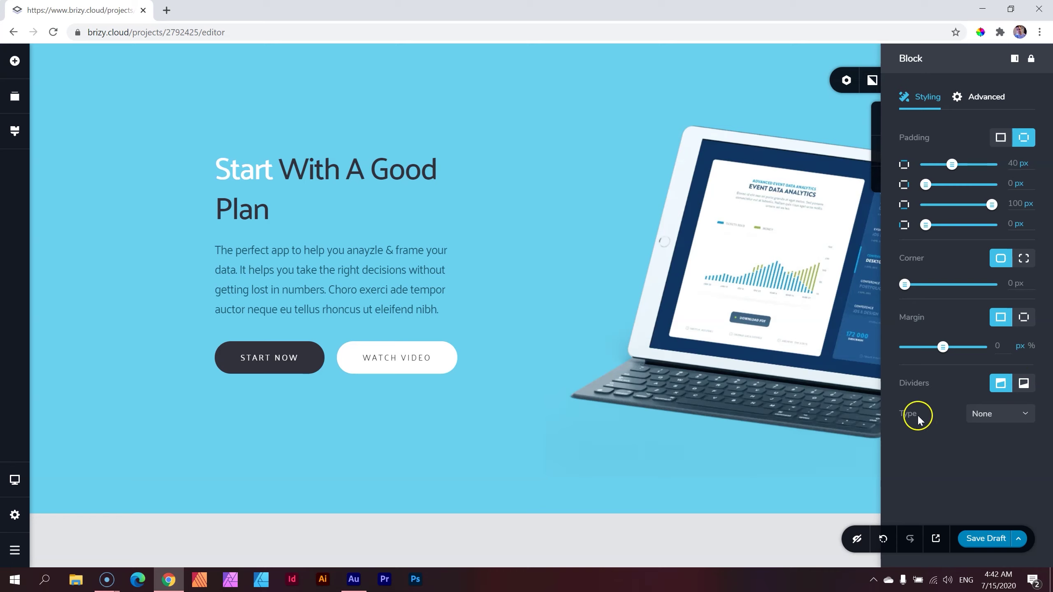
Browse the Dividers Type shape list for the hero's top edge, still set to None
left_click(1014, 418)
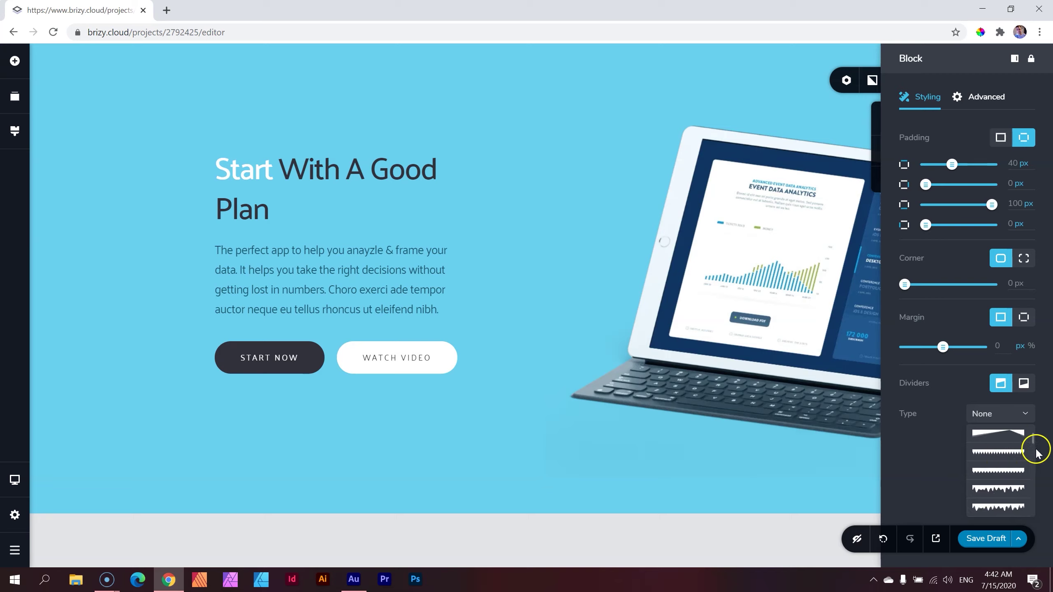
mouse_move(1032, 431)
left_mouse_down()
mouse_move(1032, 472)
mouse_move(1034, 437)
left_mouse_up()
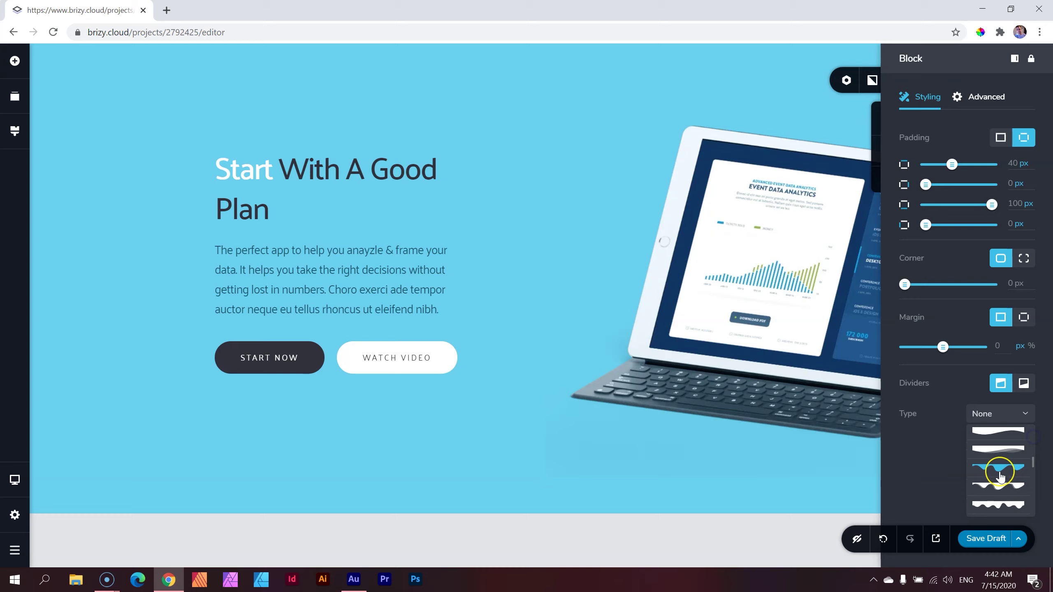
scroll(999, 473, "down", 3)
scroll(1000, 478, "up", 4)
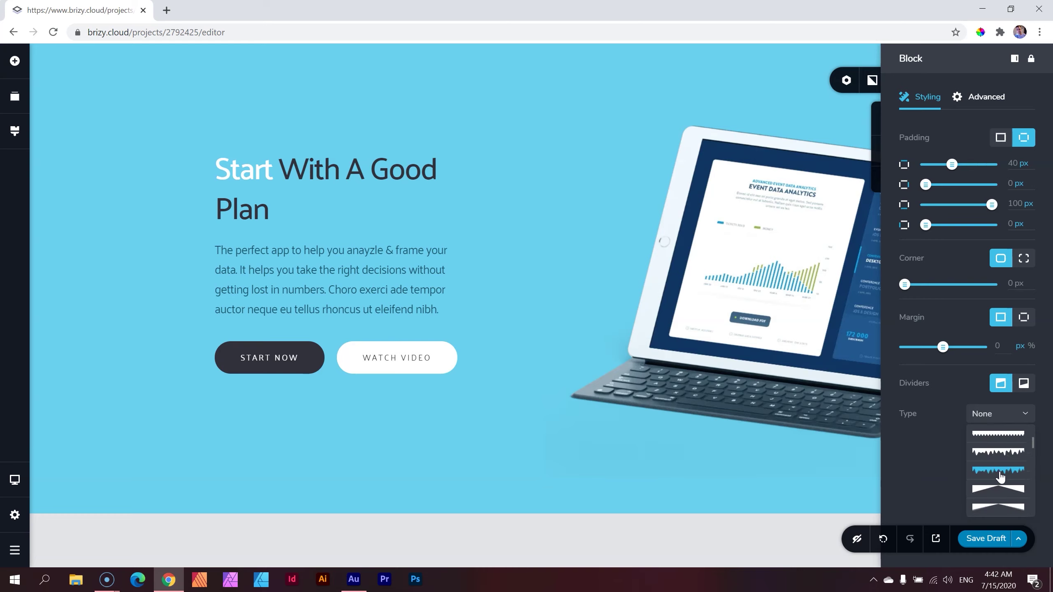
scroll(1000, 477, "down", 5)
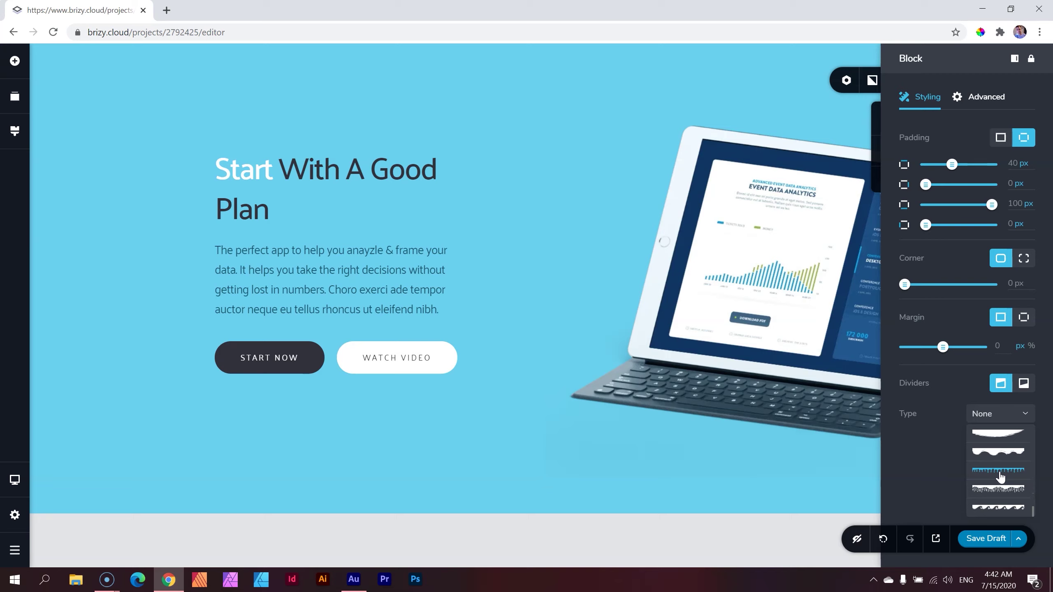
scroll(1000, 477, "up", 6)
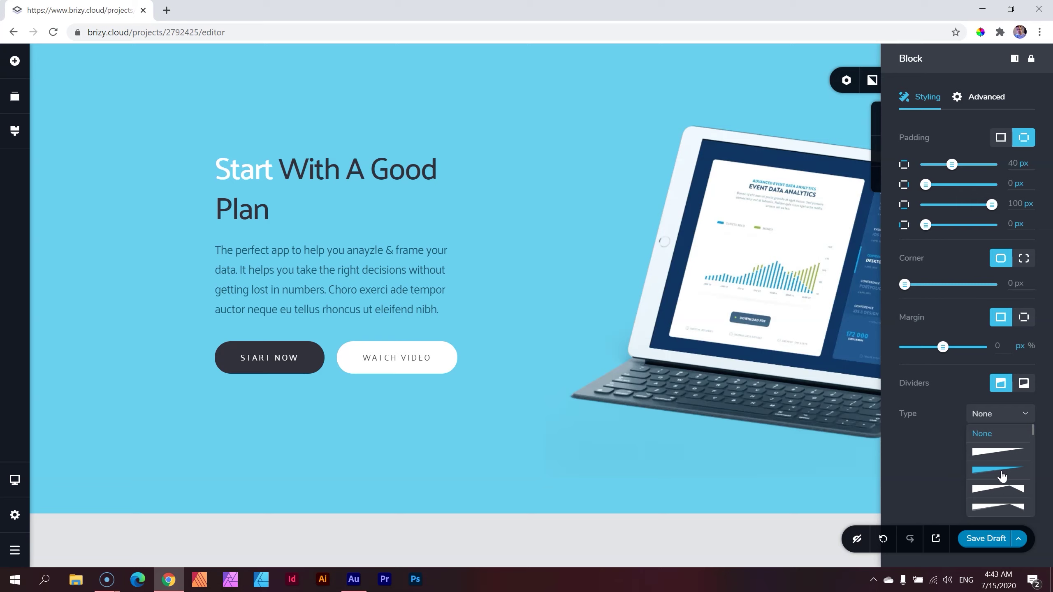
Pick the first slant shape as the hero's black top divider
scroll(1002, 477, "down", 3)
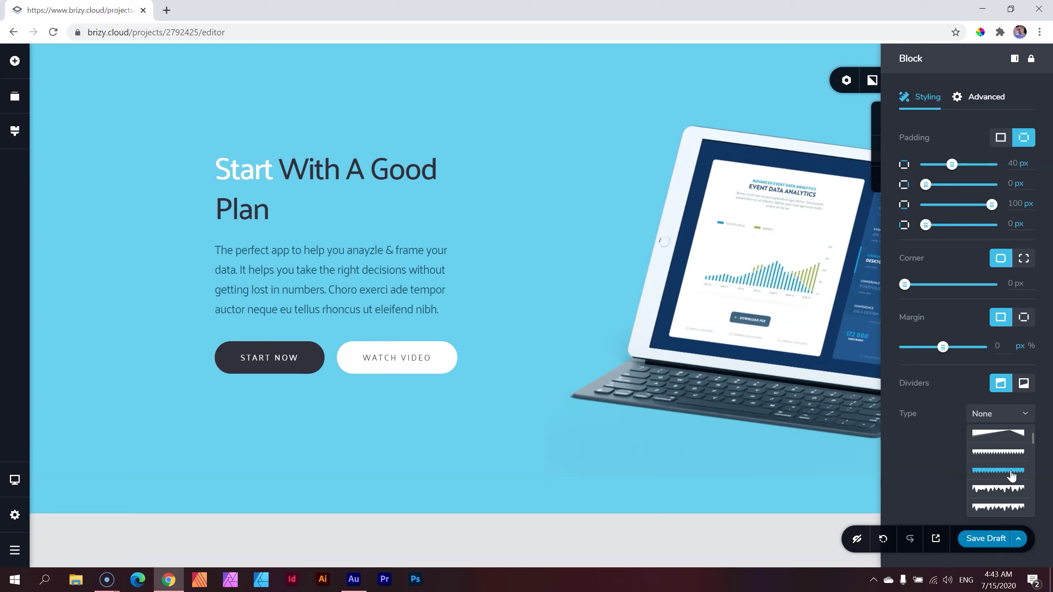
scroll(1012, 484, "down", 2)
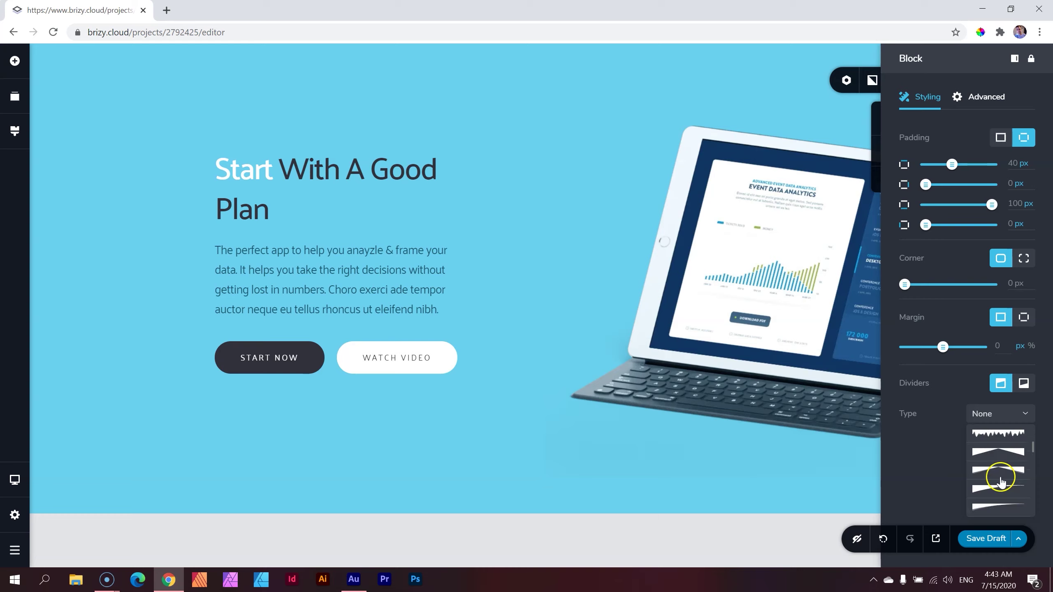
scroll(1005, 445, "down", 4)
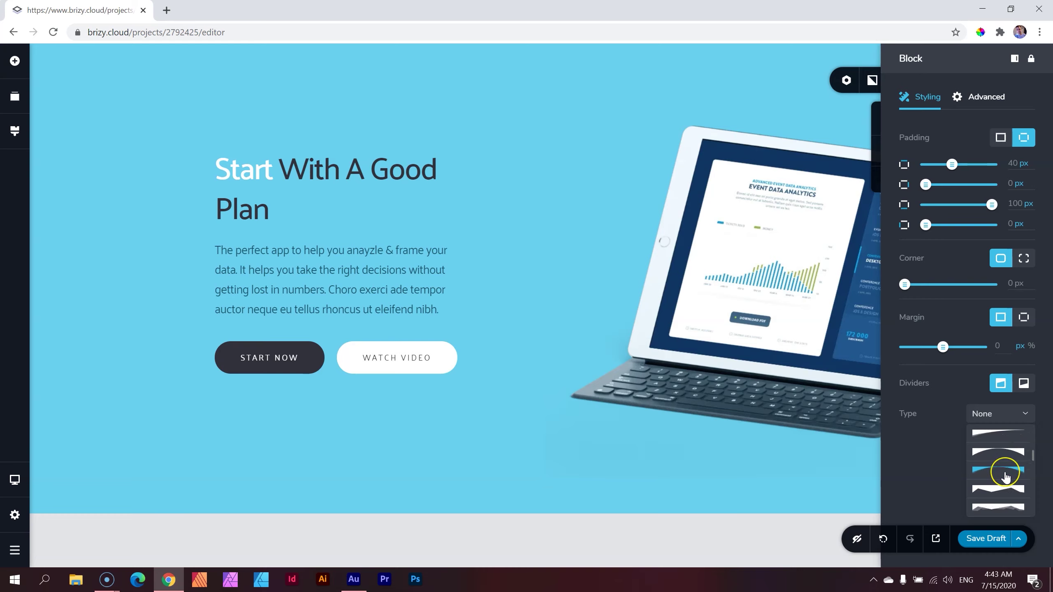
scroll(1005, 477, "down", 3)
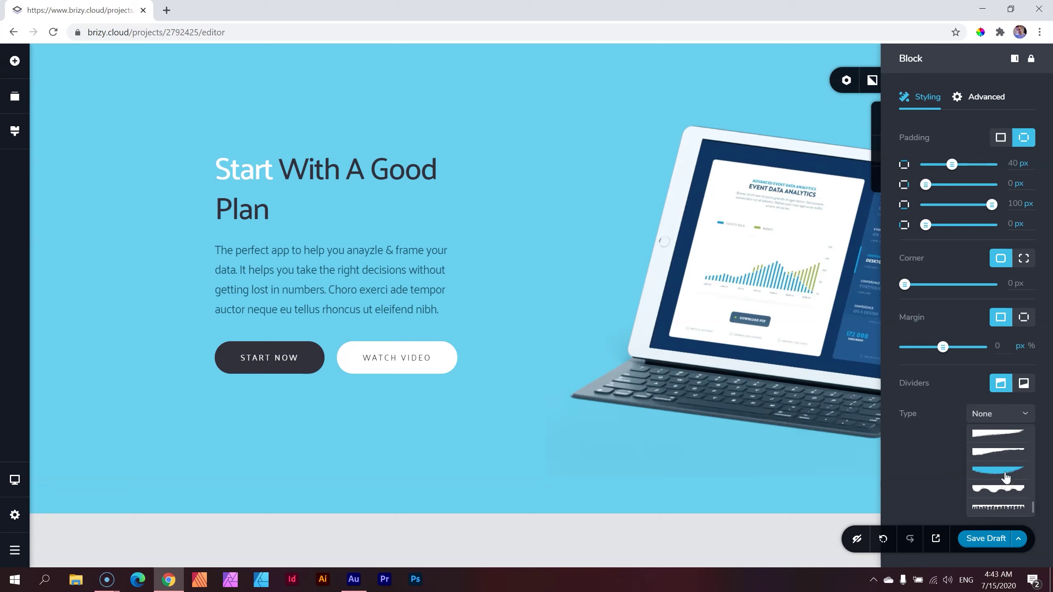
scroll(1006, 494, "down", 2)
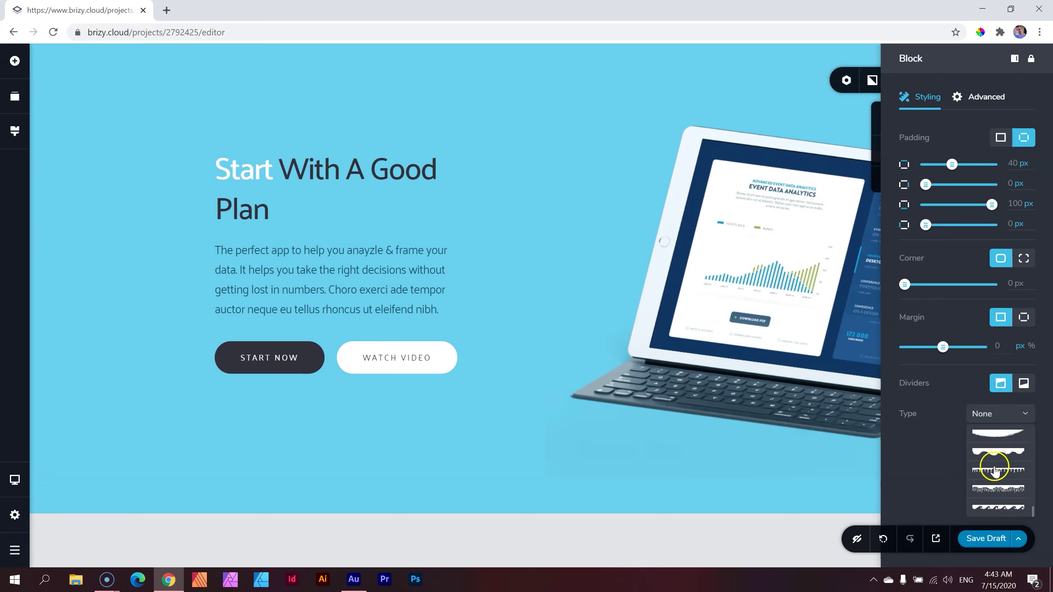
scroll(997, 477, "up", 10)
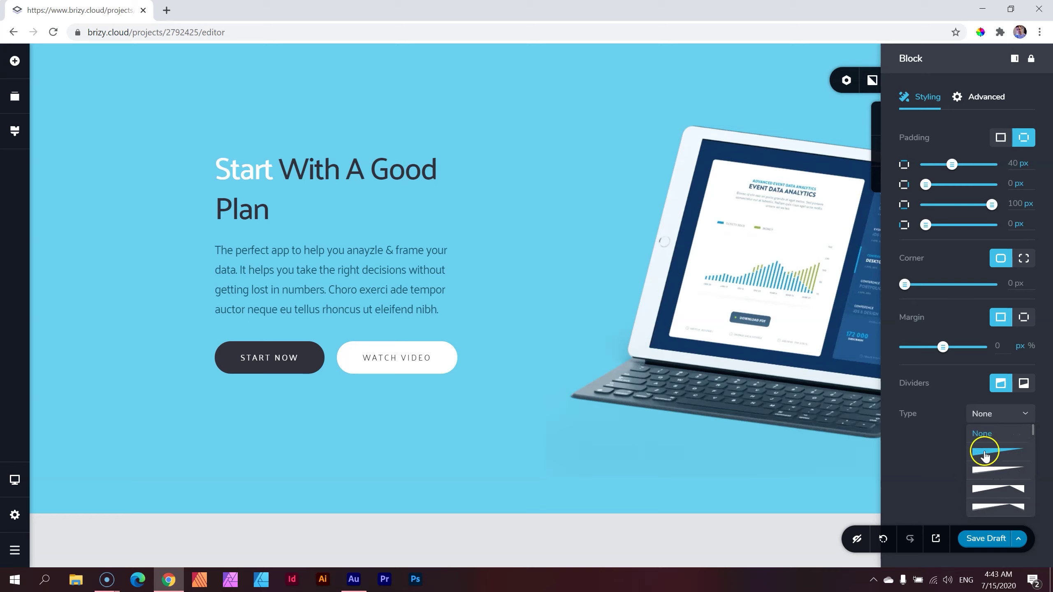
left_click(985, 455)
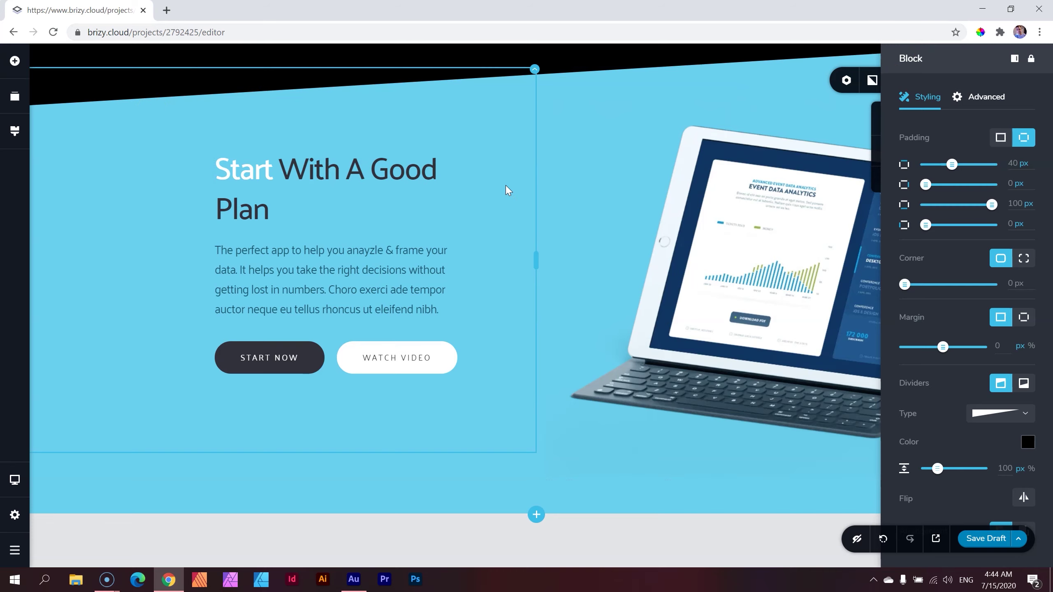
left_click(626, 175)
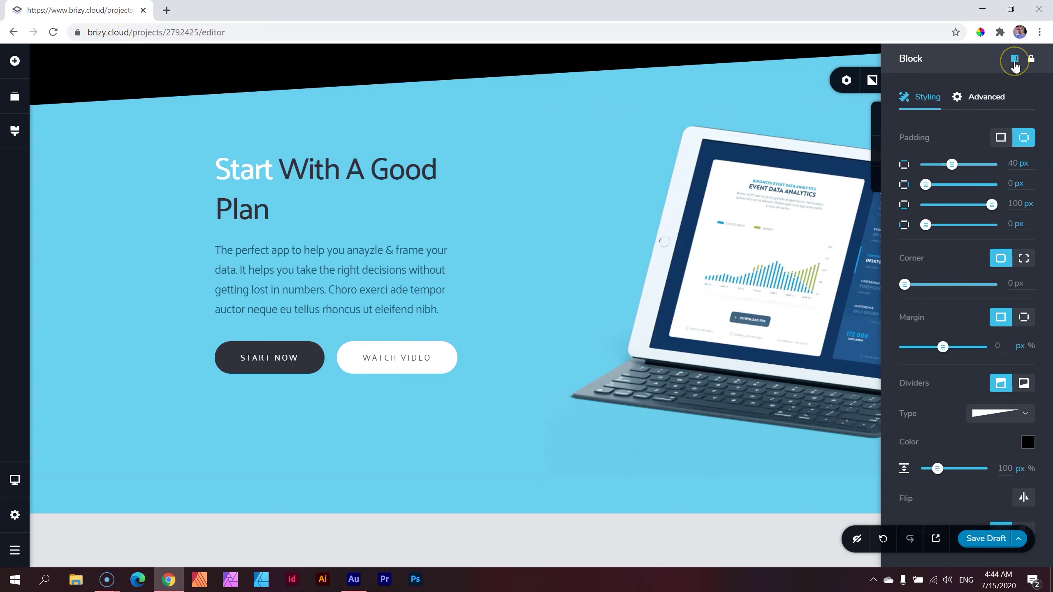
left_click(1014, 58)
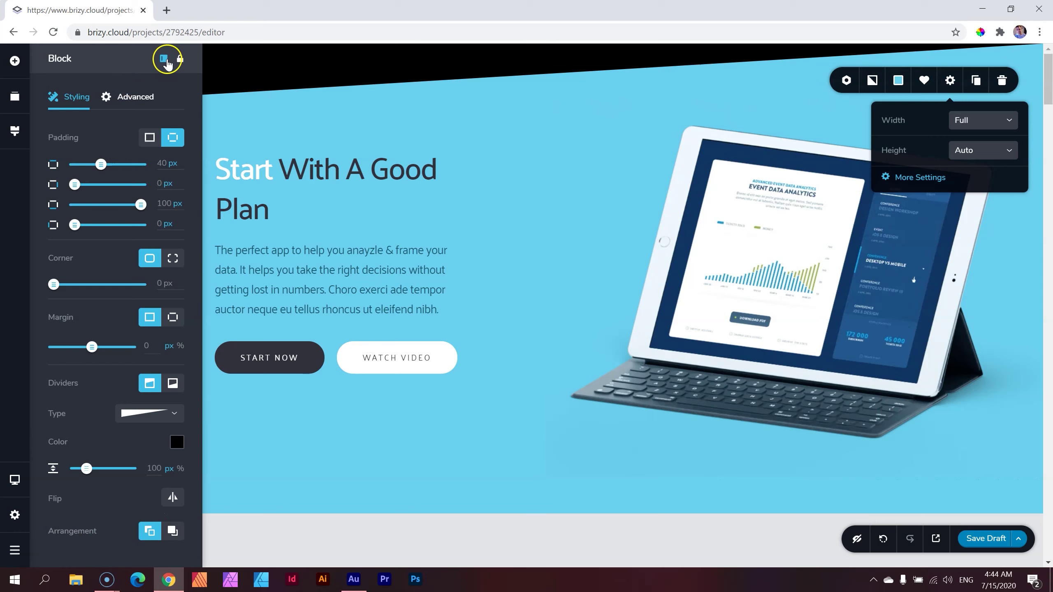
left_click(165, 60)
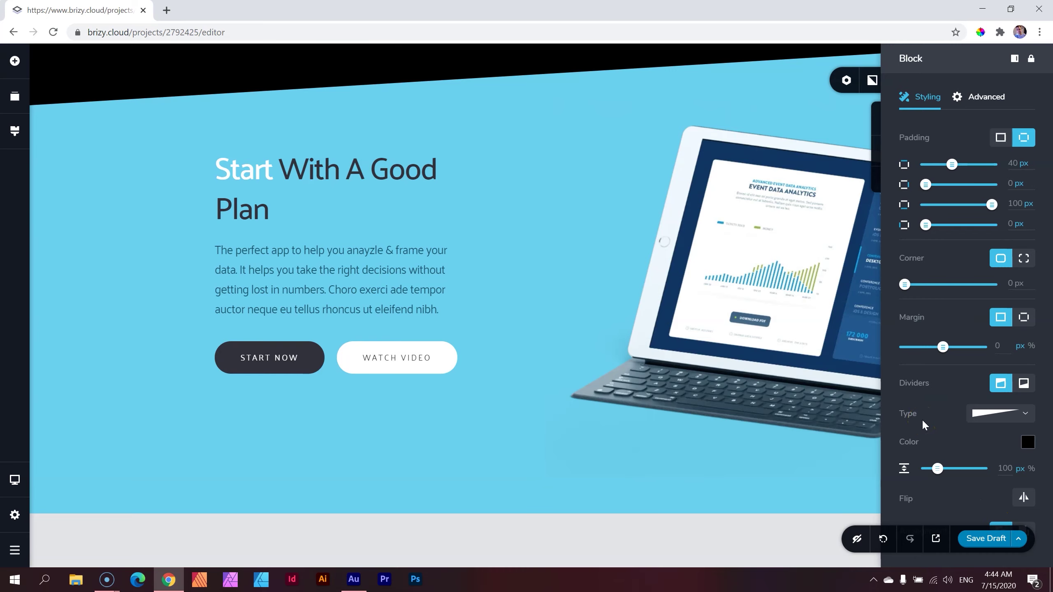
key("ctrl+minus")
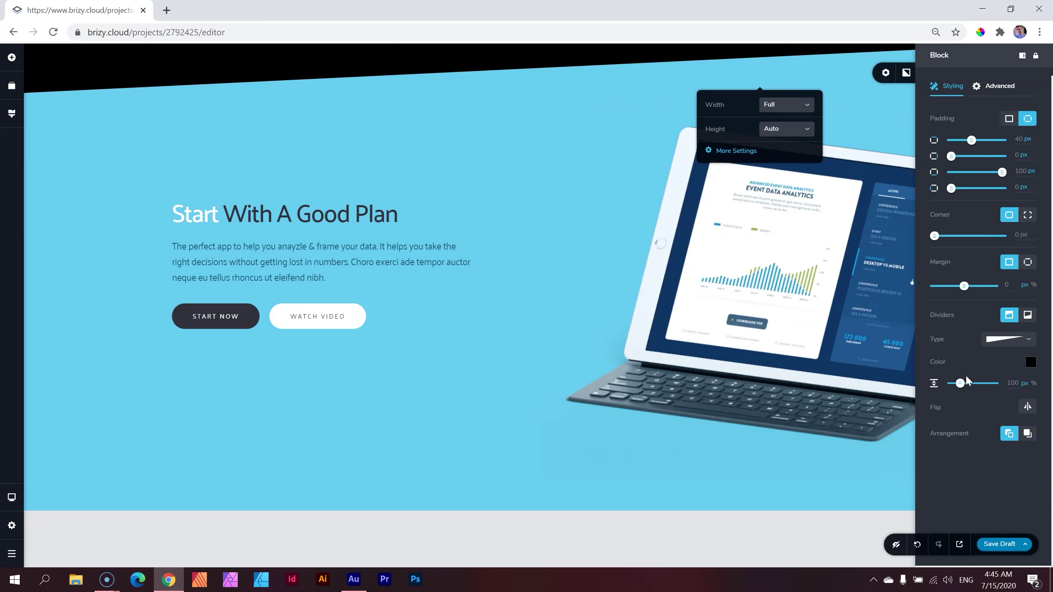
Preview the slanted divider in tablet and mobile views, then return to desktop at 110% zoom
key("ctrl+shift+t")
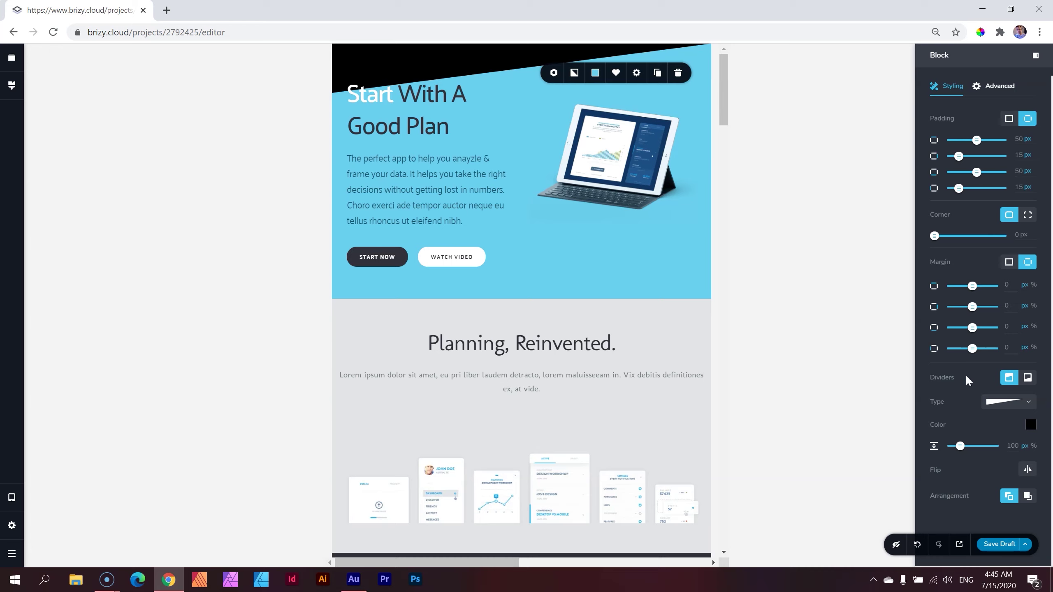
key("ctrl+shift+m")
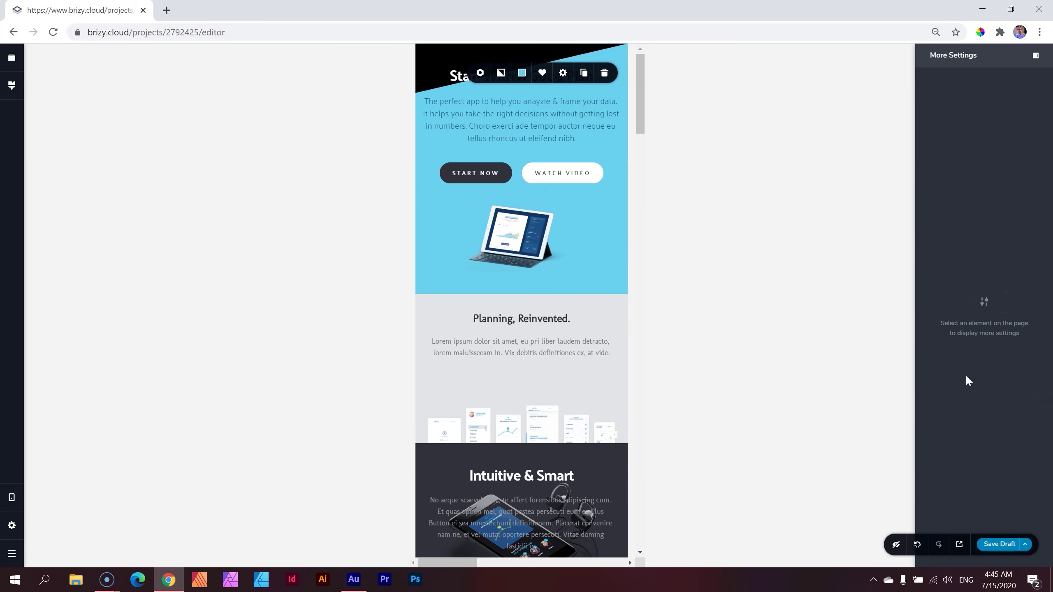
key("ctrl+shift+t")
key("ctrl+shift+d")
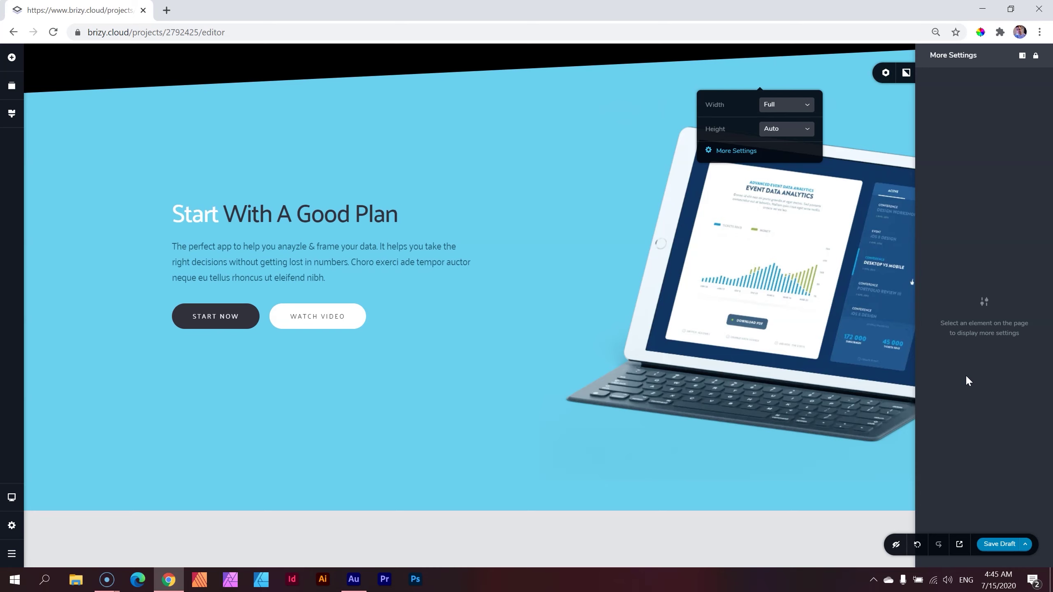
key("ctrl+plus")
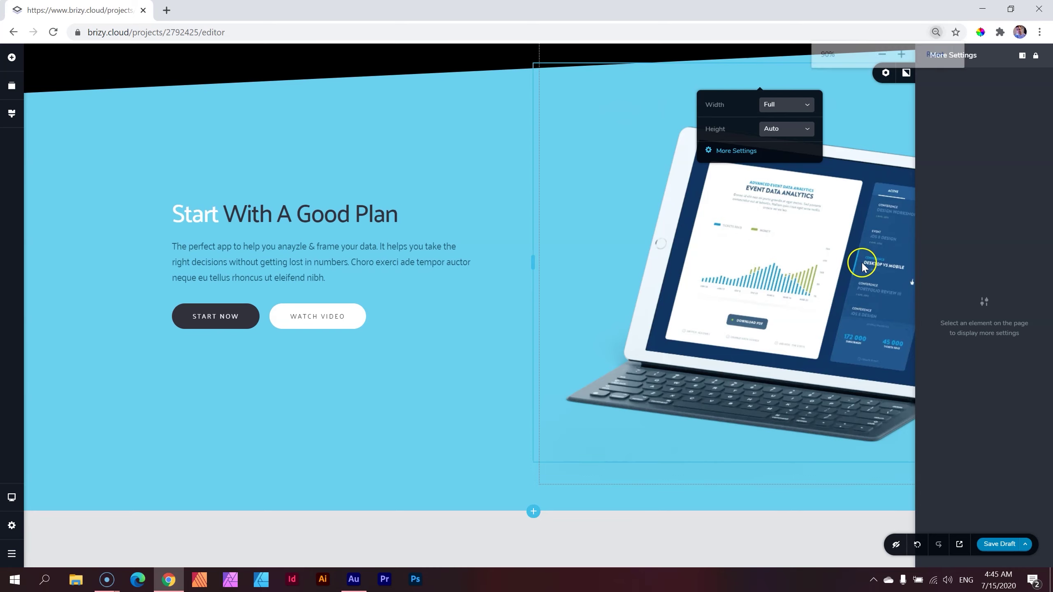
key("ctrl+plus")
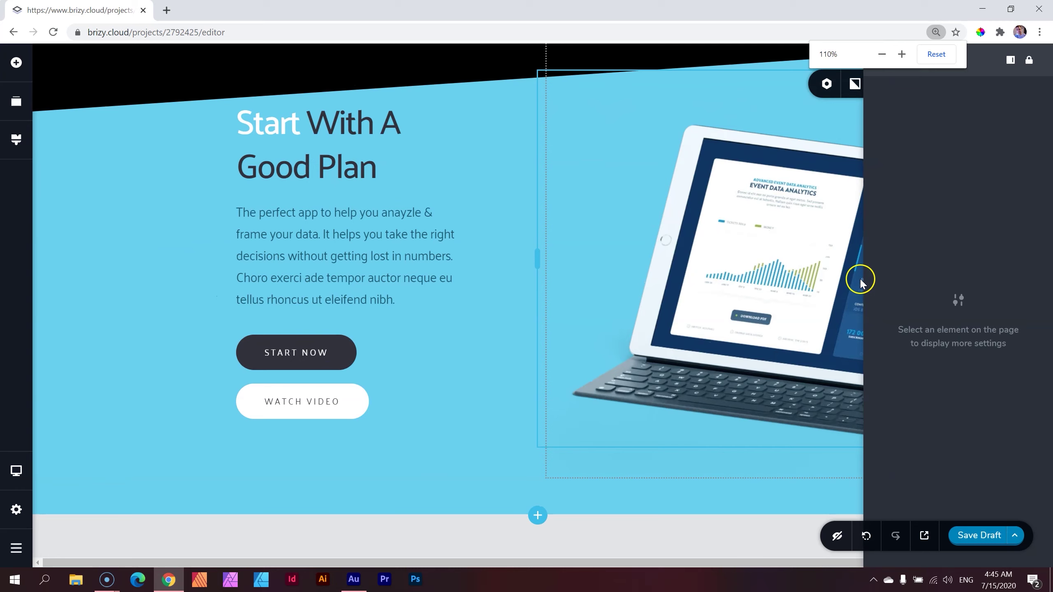
Reopen the hero block's More Settings with the Block panel docked on the left
left_click(1010, 61)
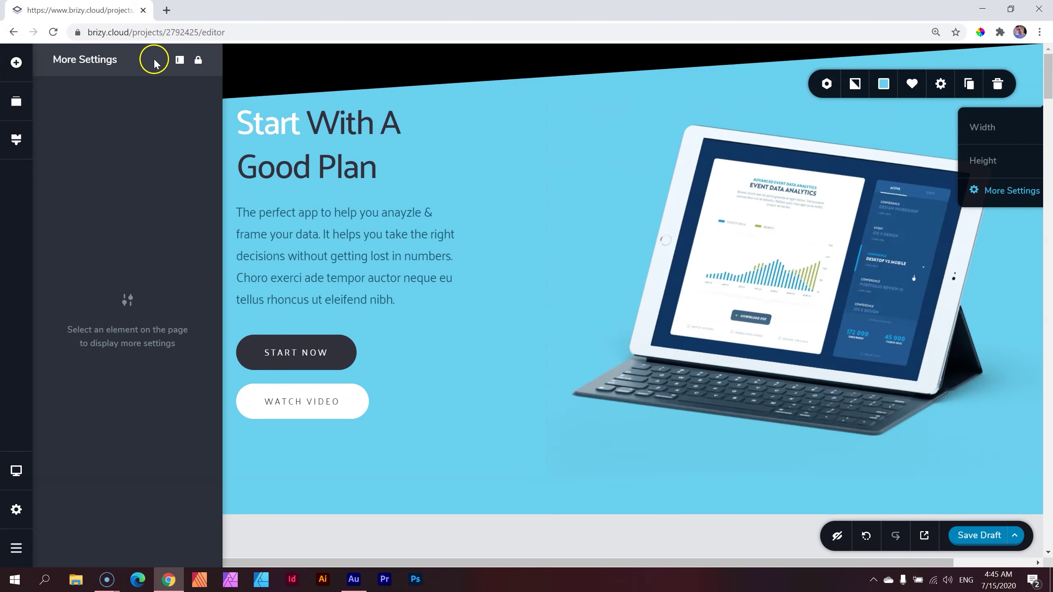
left_click(178, 61)
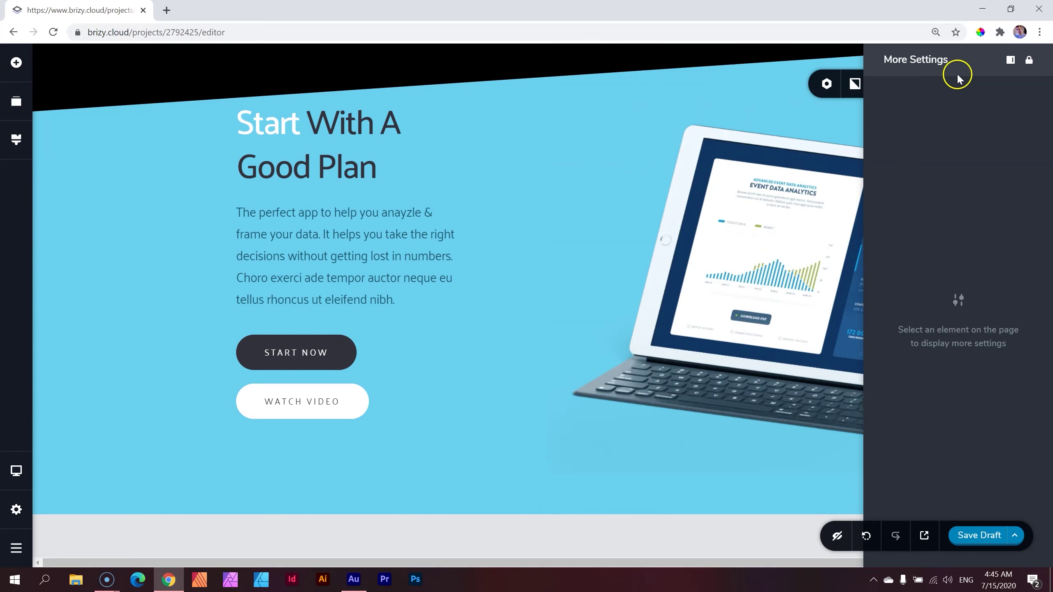
left_click(1028, 59)
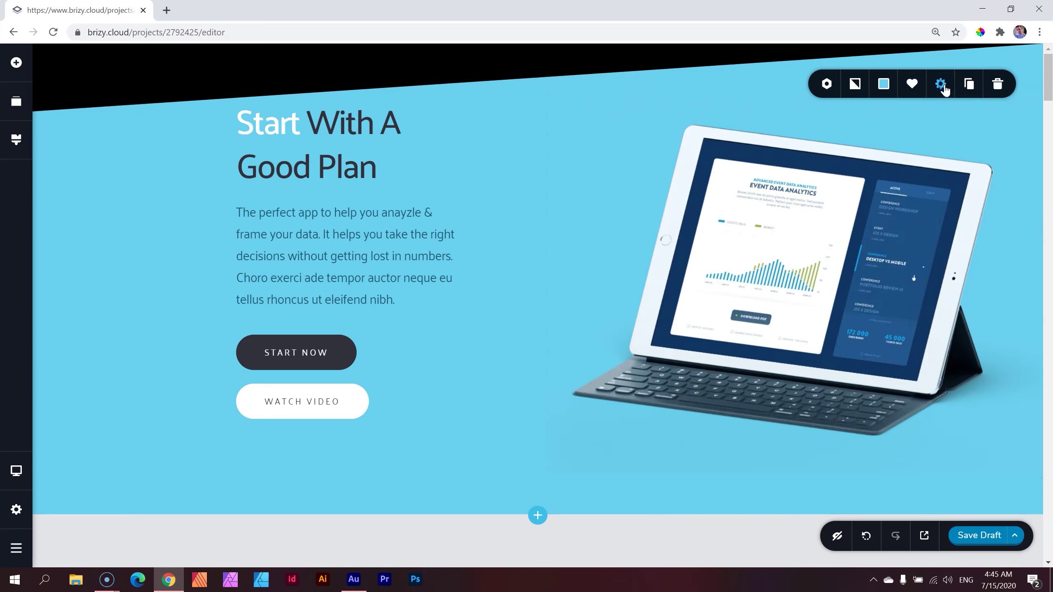
left_click(940, 84)
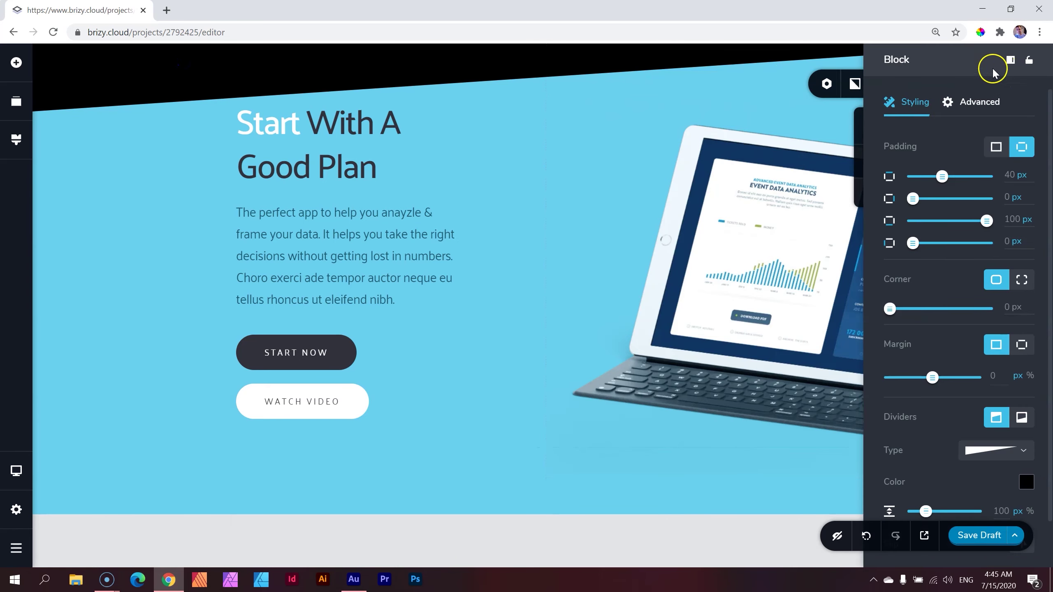
left_click(1010, 60)
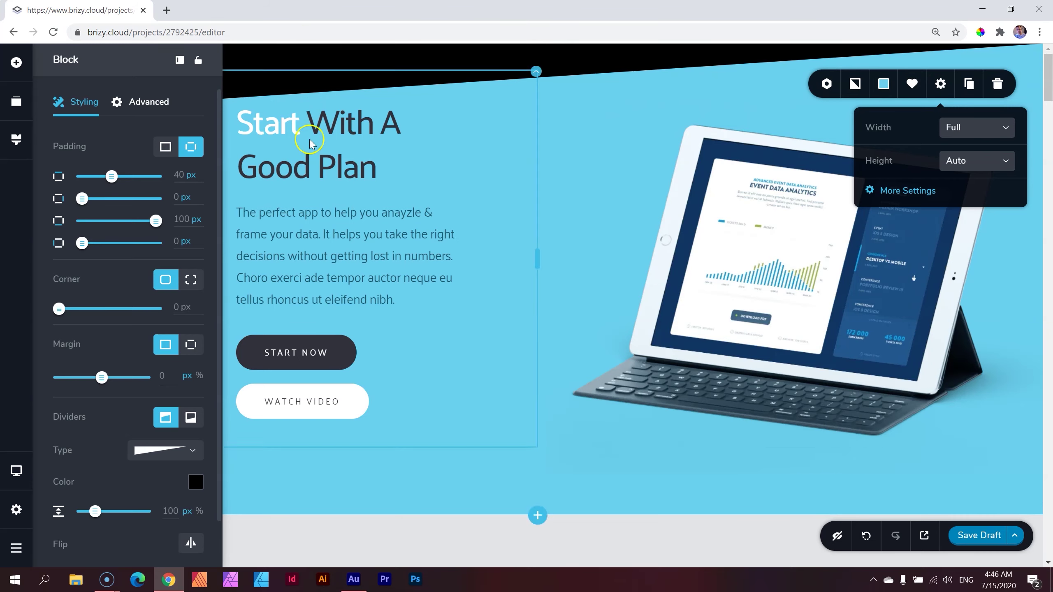
Try peaked and zigzag shapes for the hero's top divider
left_click(173, 454)
scroll(176, 463, "down", 2)
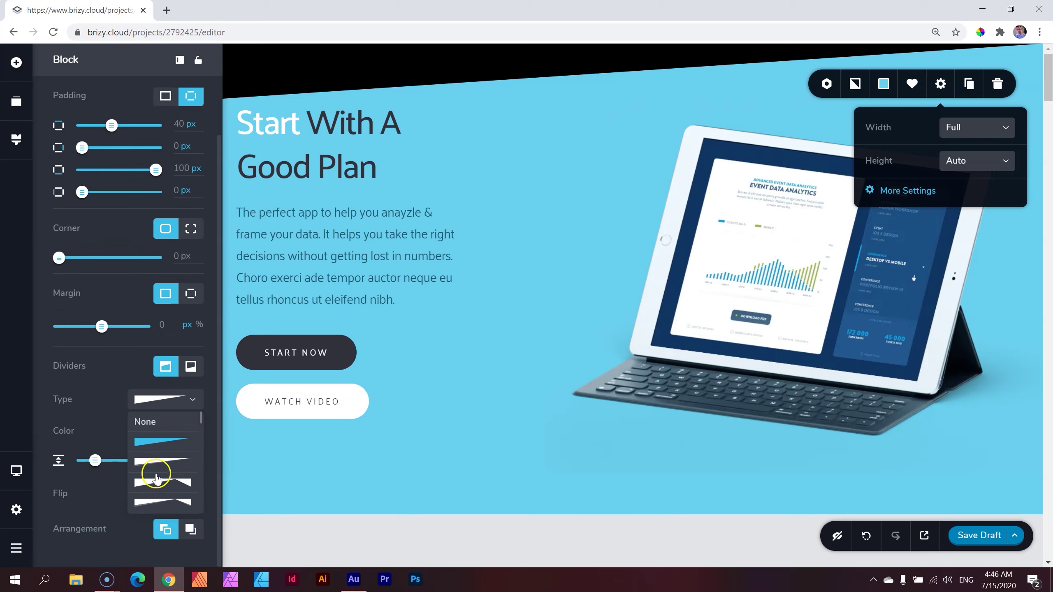
left_click(156, 478)
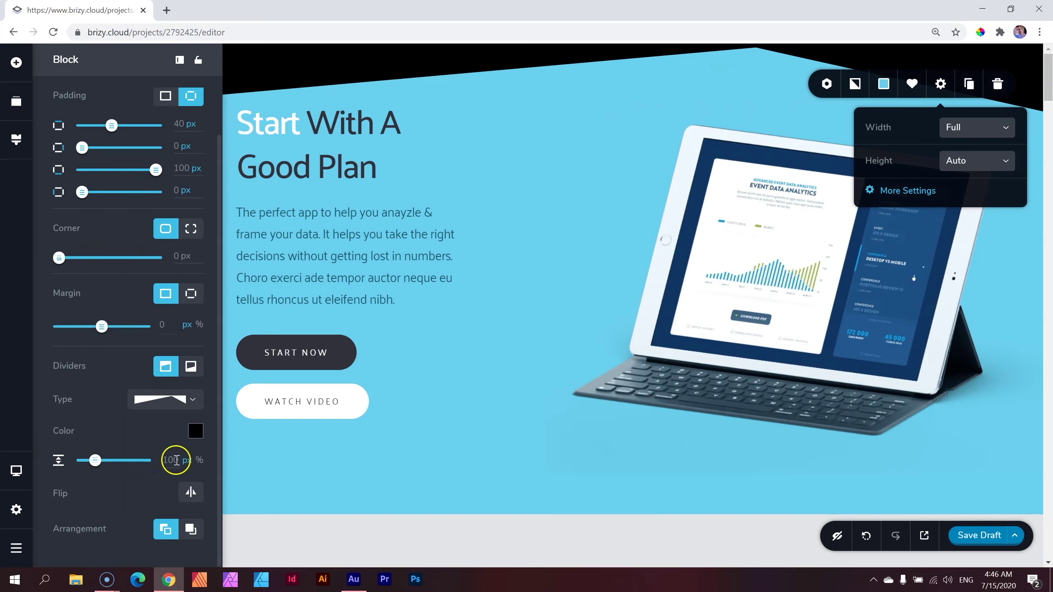
left_click(177, 400)
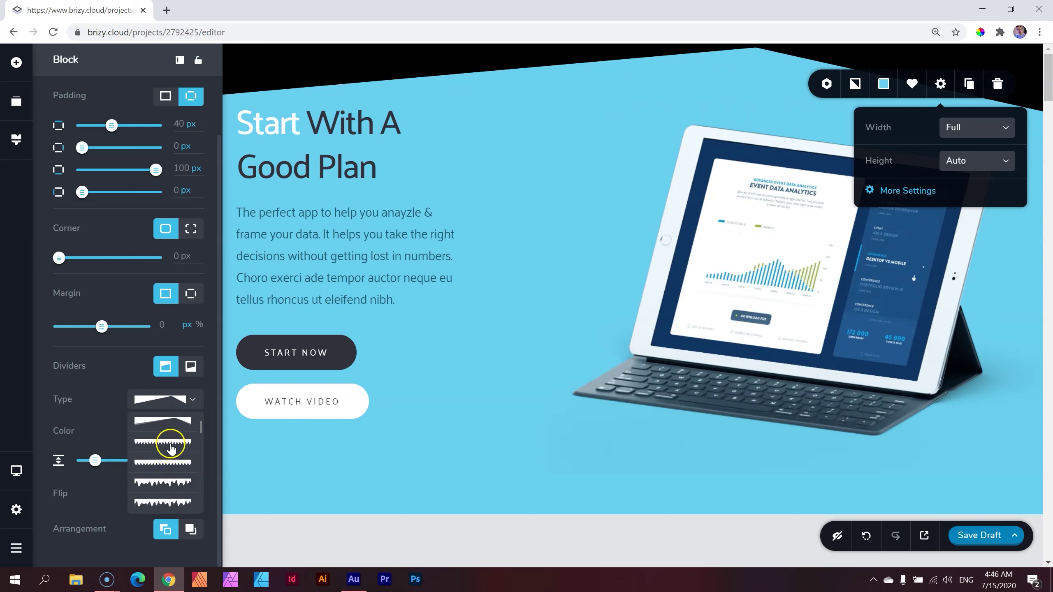
left_click(172, 444)
Try waves, then settle on the smooth layered curve and bring up its colour choices
left_click(169, 401)
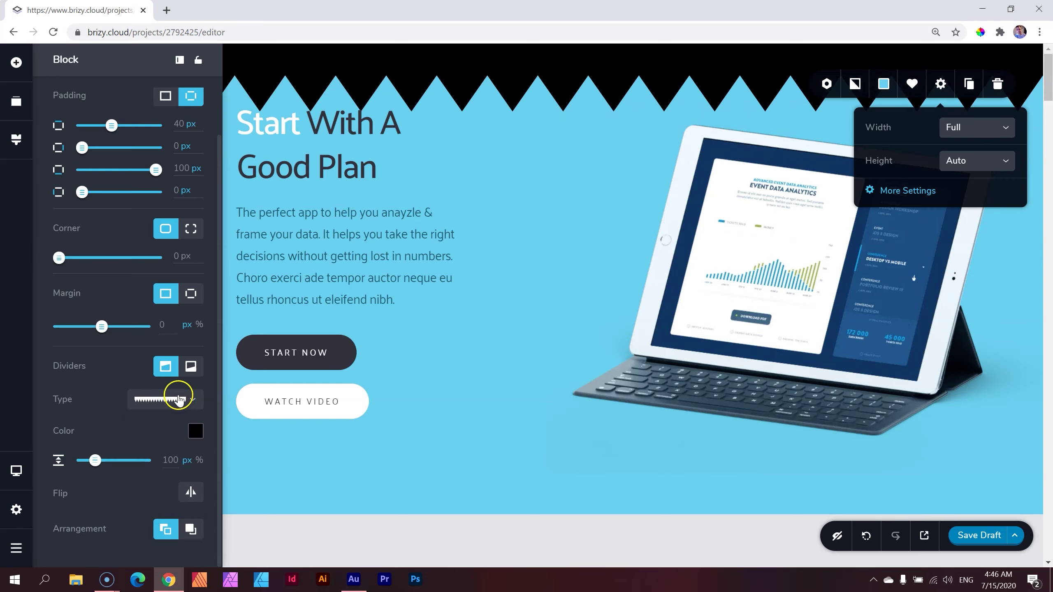
left_click(167, 463)
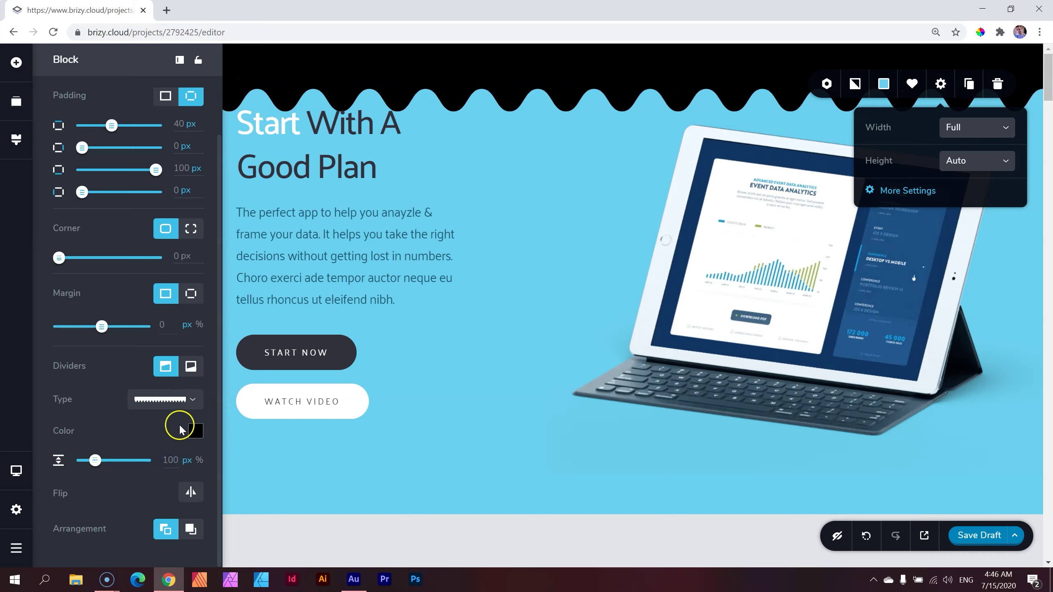
left_click(176, 400)
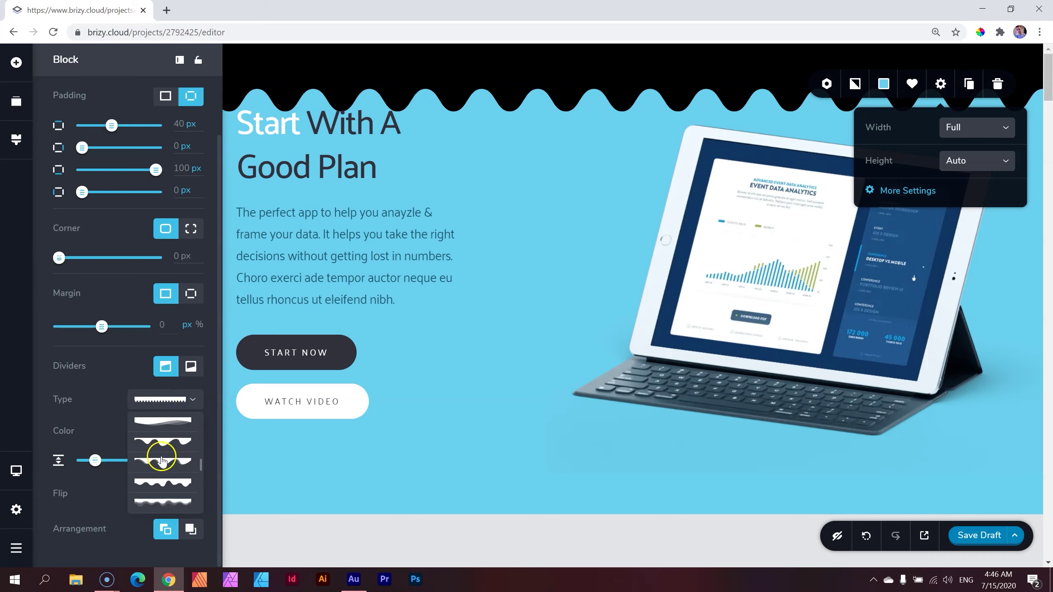
left_click(161, 459)
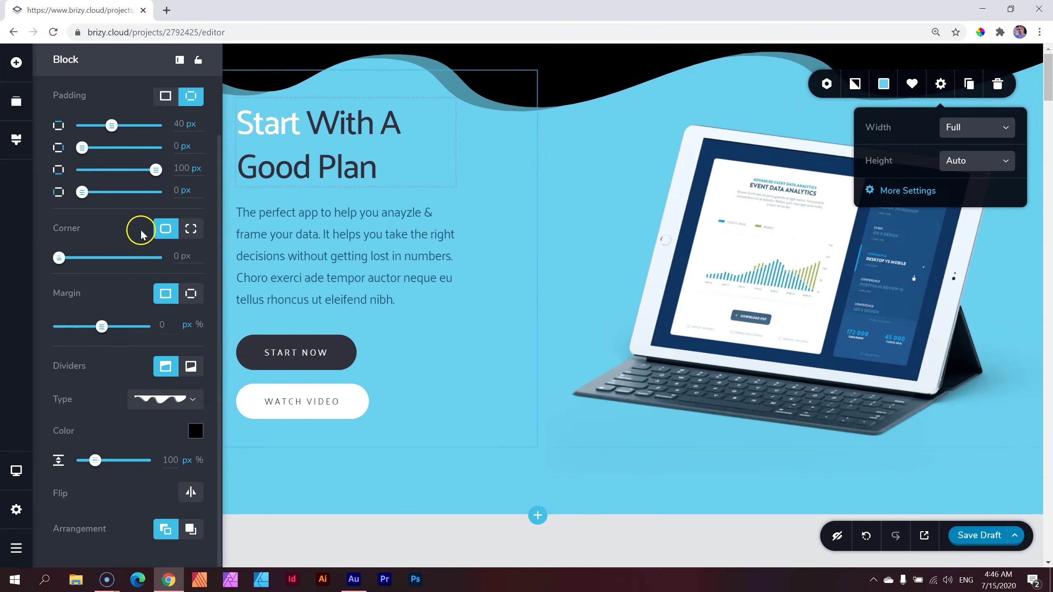
left_click(196, 431)
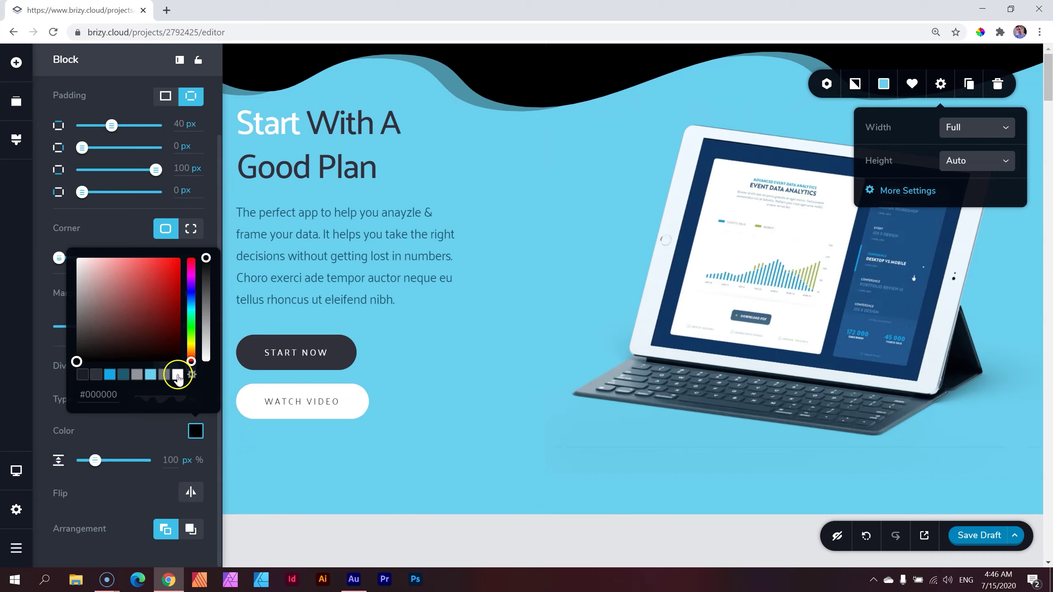
Set the curved top divider colour to white (#ffffff)
left_click(178, 376)
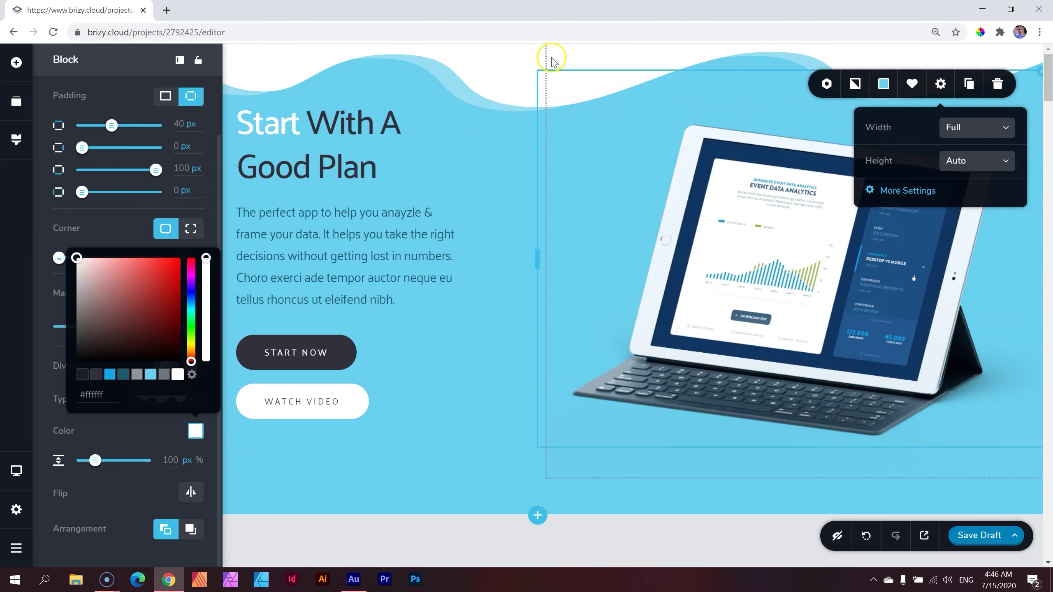
mouse_move(538, 63)
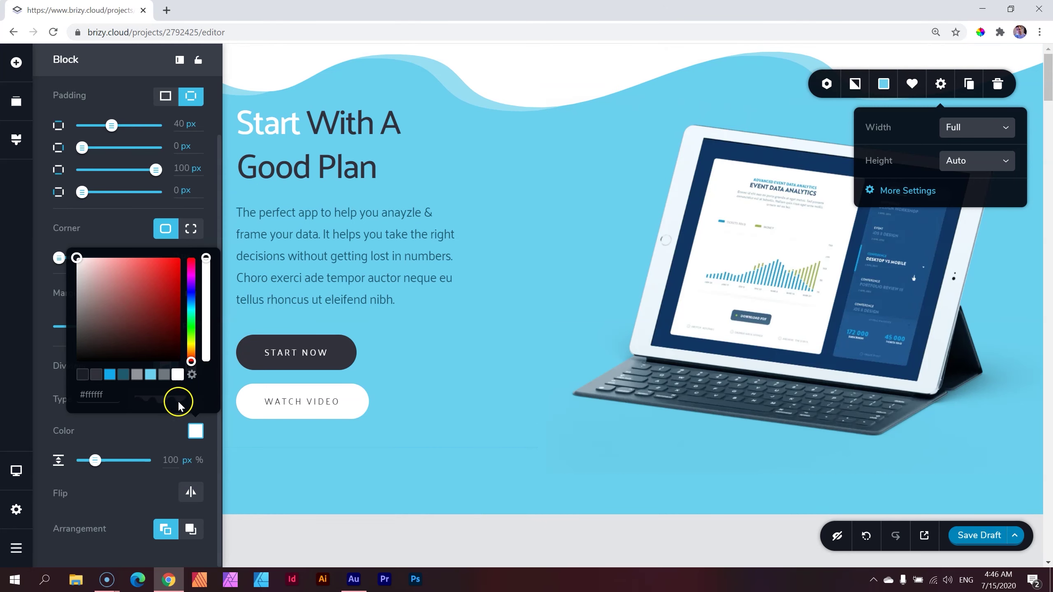
Switch the white top divider to a diagonal slant with height 2, measured in %
left_click(160, 427)
left_click(183, 402)
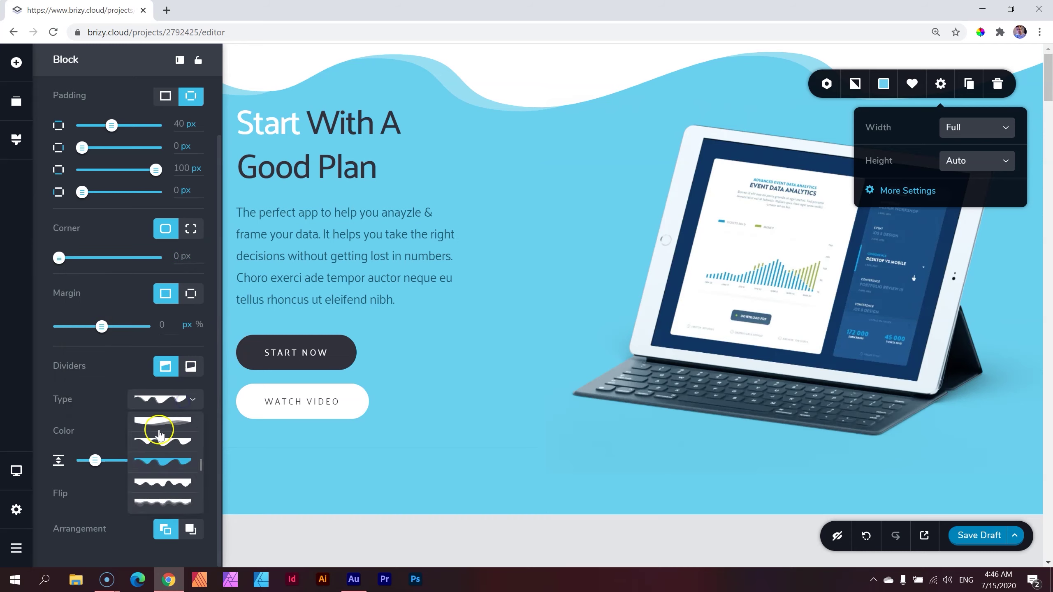
left_click(160, 439)
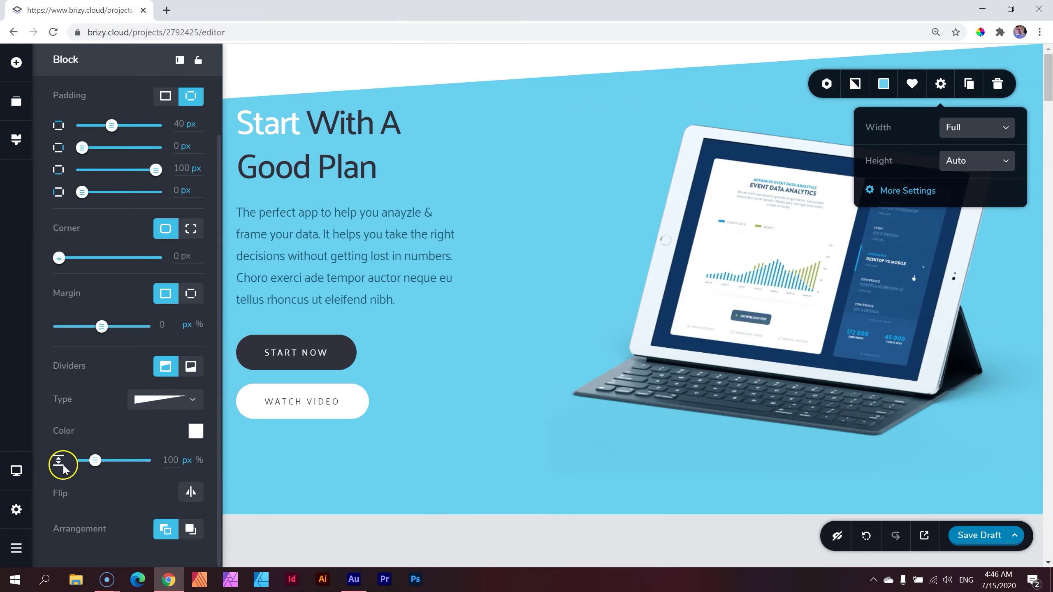
left_click_drag(96, 461, 119, 461)
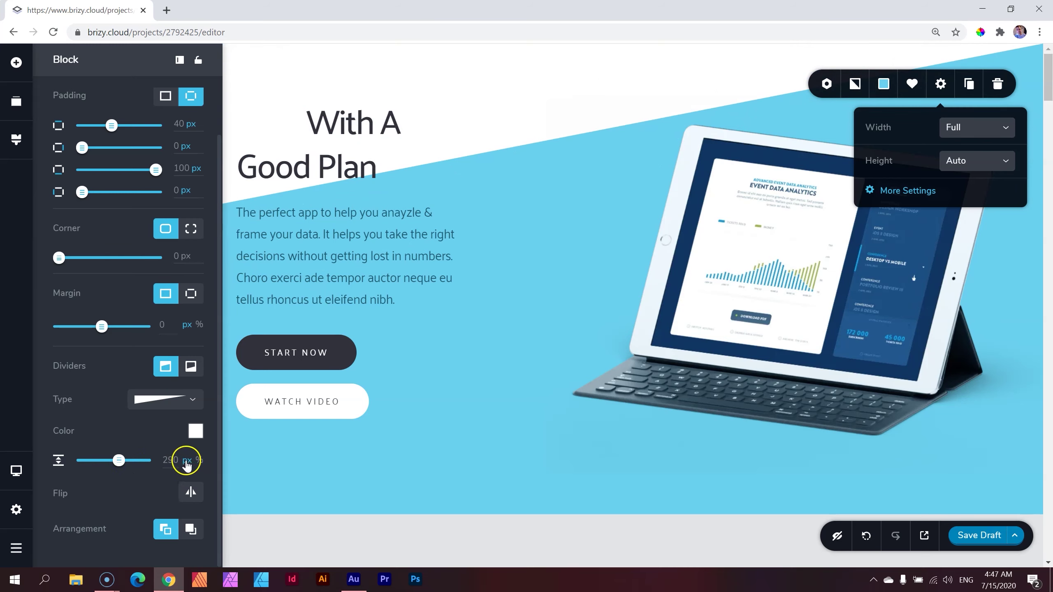
left_click_drag(119, 461, 83, 461)
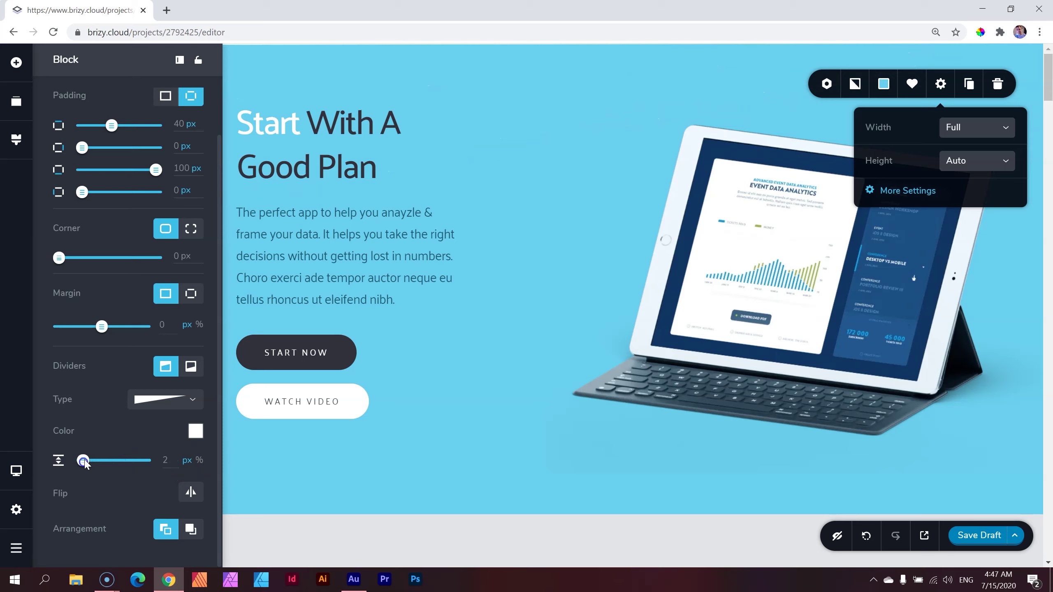
left_click(199, 461)
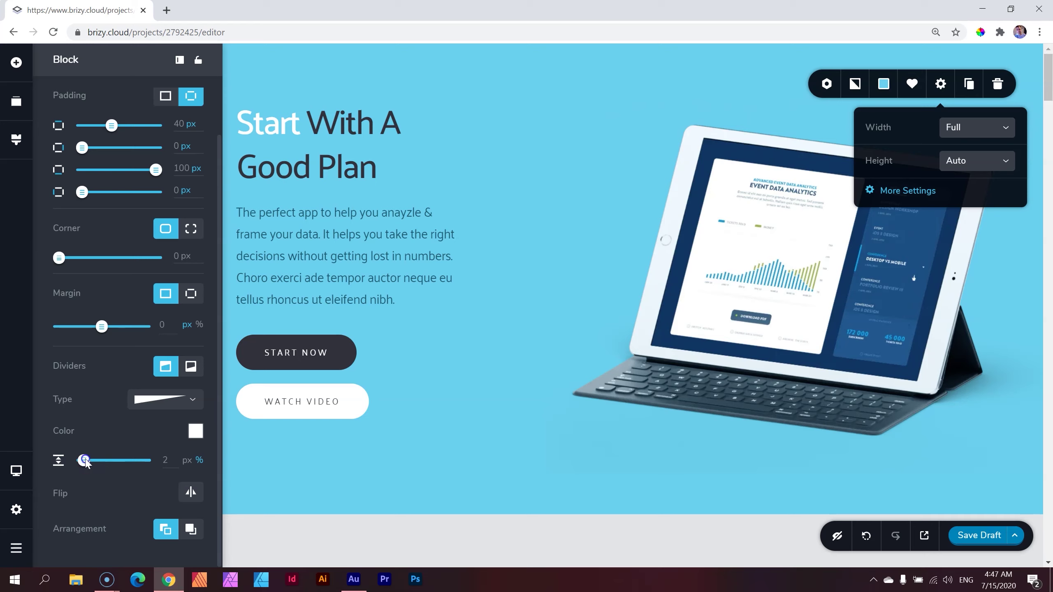
Raise the diagonal divider height to 100% and close the block settings
left_click_drag(85, 461, 152, 463)
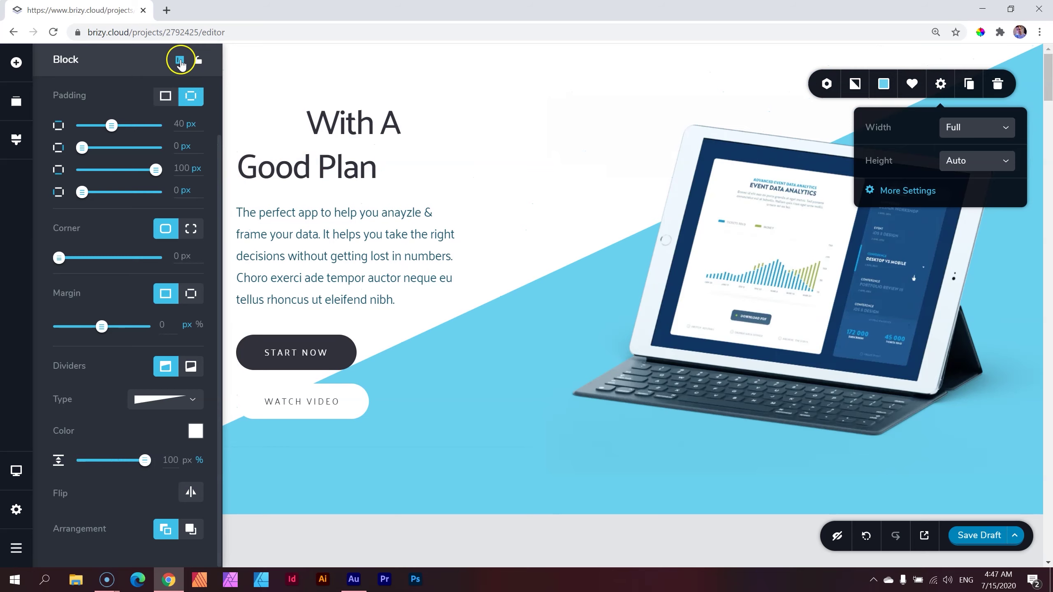
left_click(180, 62)
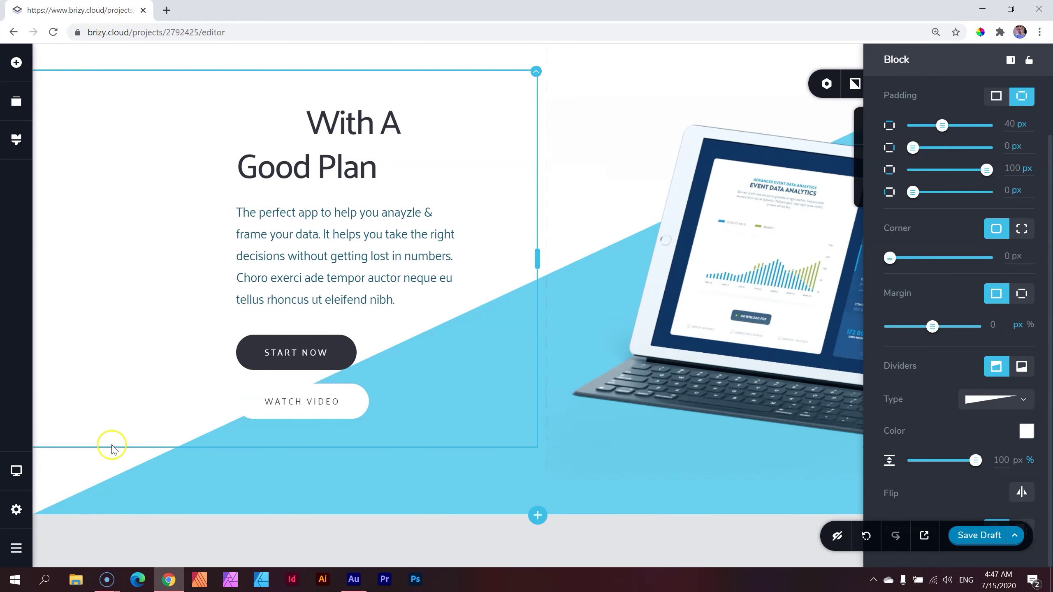
left_click(213, 483)
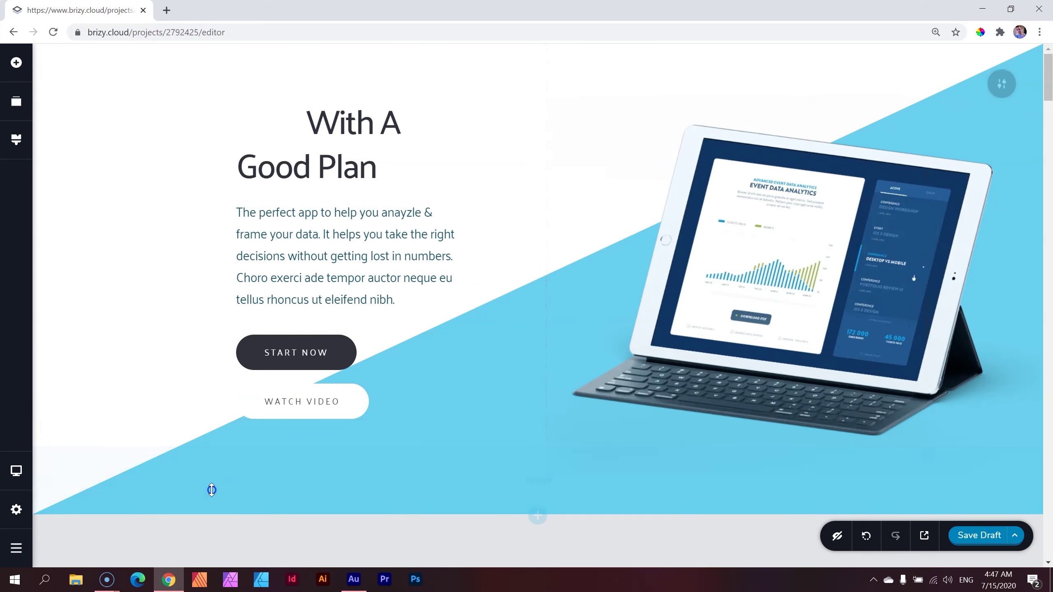
Drag the hero's padding handles: top up to about 207 px, bottom to 26 px
left_click_drag(278, 478, 266, 400)
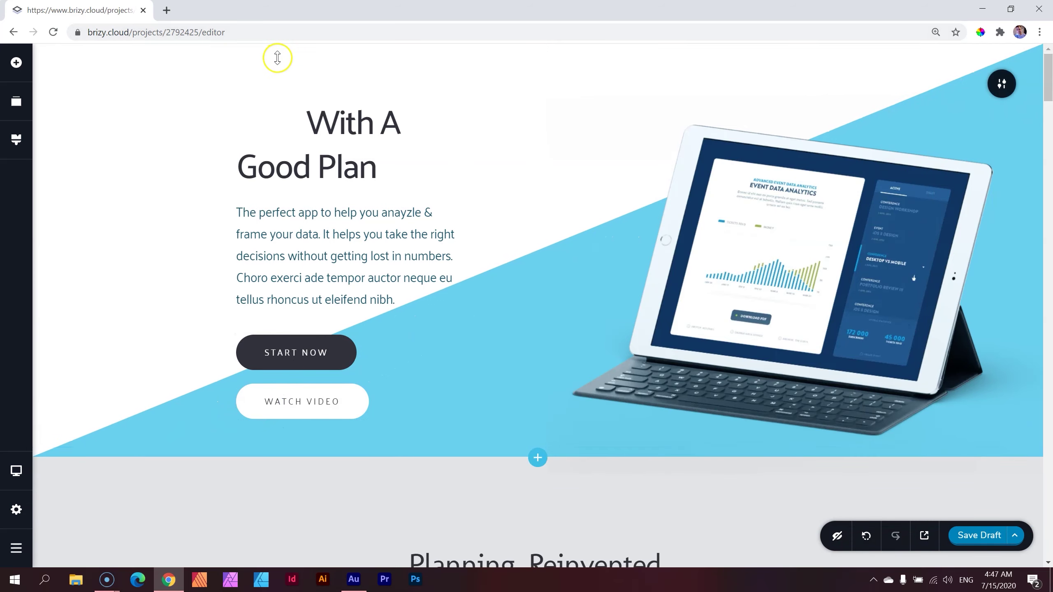
left_click_drag(276, 63, 336, 52)
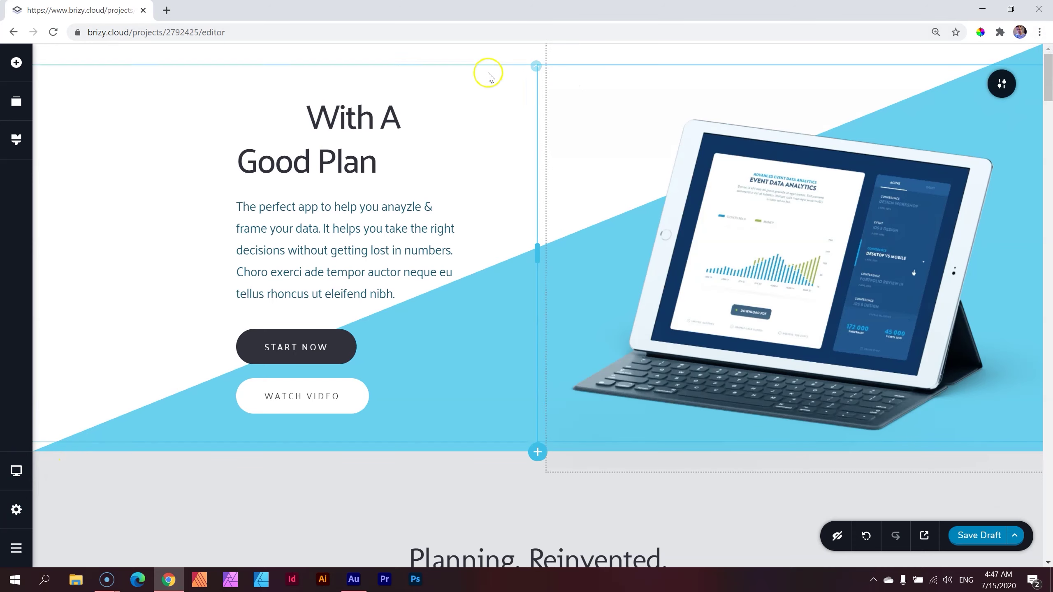
left_click_drag(478, 55, 482, 87)
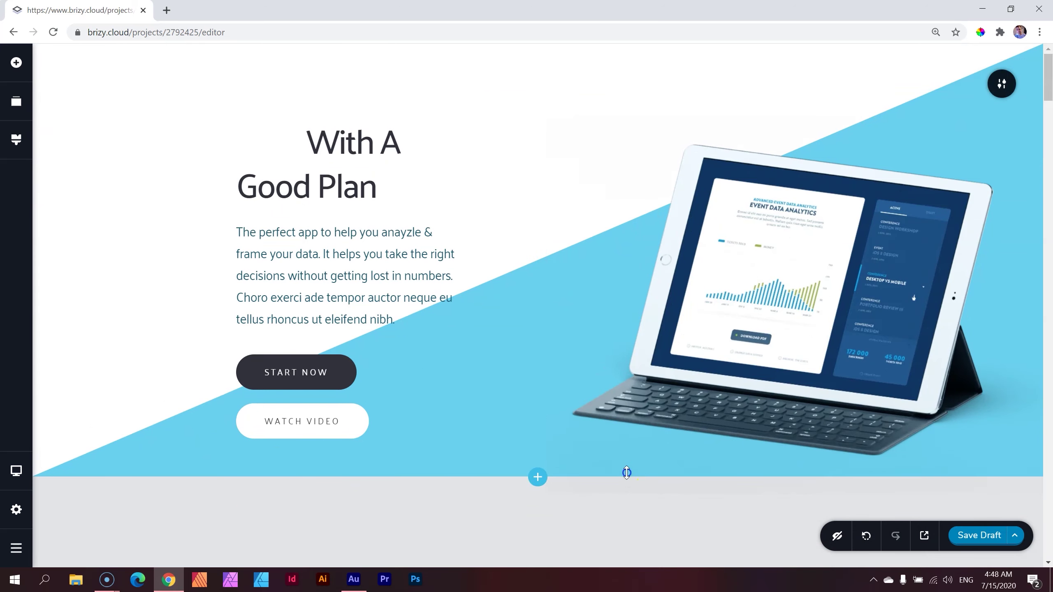
mouse_move(625, 474)
left_mouse_down()
mouse_move(623, 552)
mouse_move(625, 480)
left_mouse_up()
Open the hero block's full settings, pinned open and docked on the left
left_click(1001, 83)
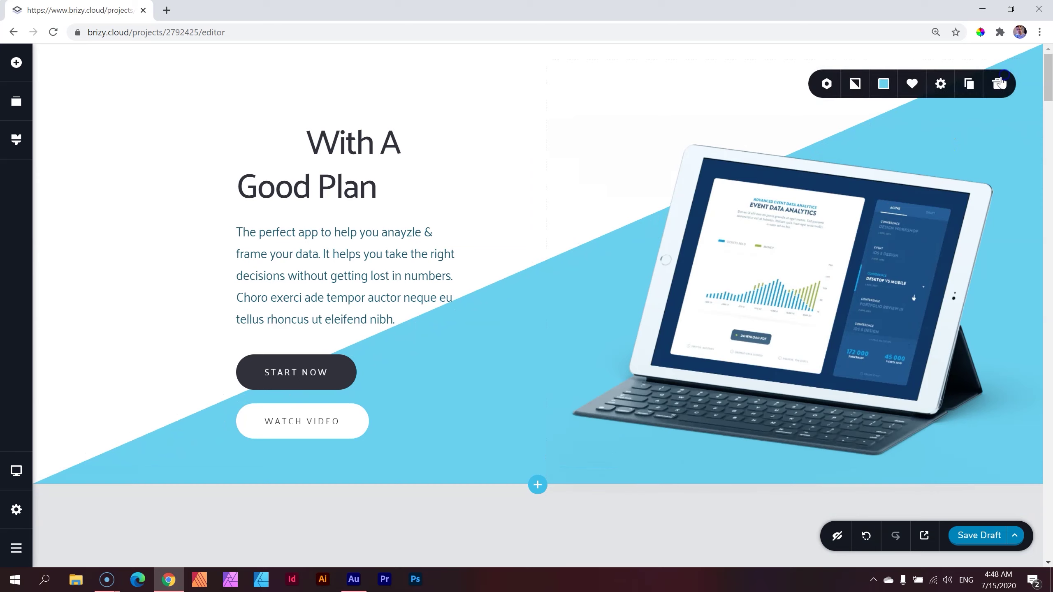
left_click(940, 85)
left_click(904, 192)
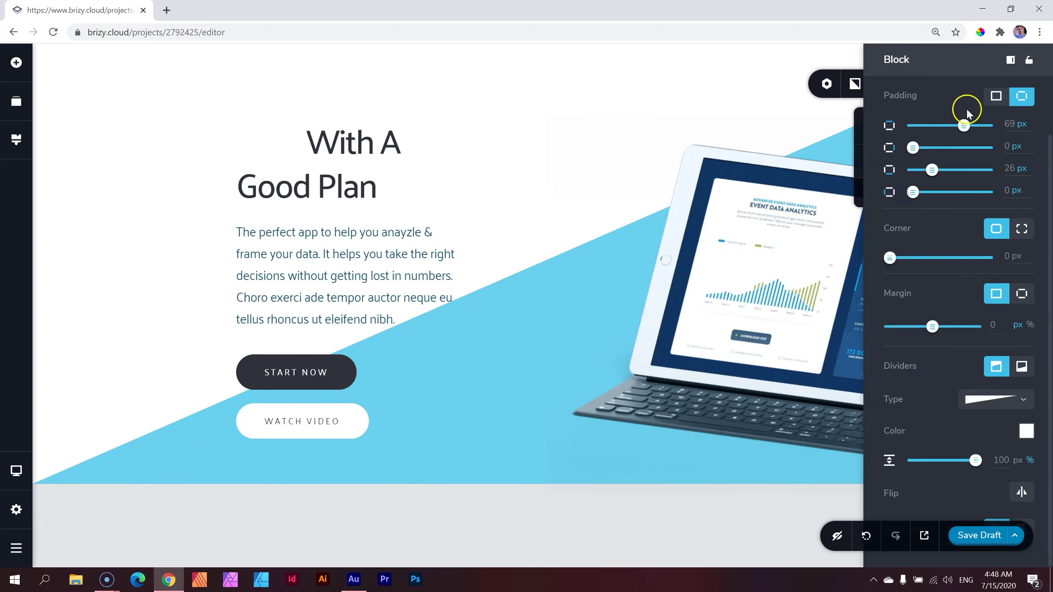
left_click(1030, 61)
left_click(1010, 60)
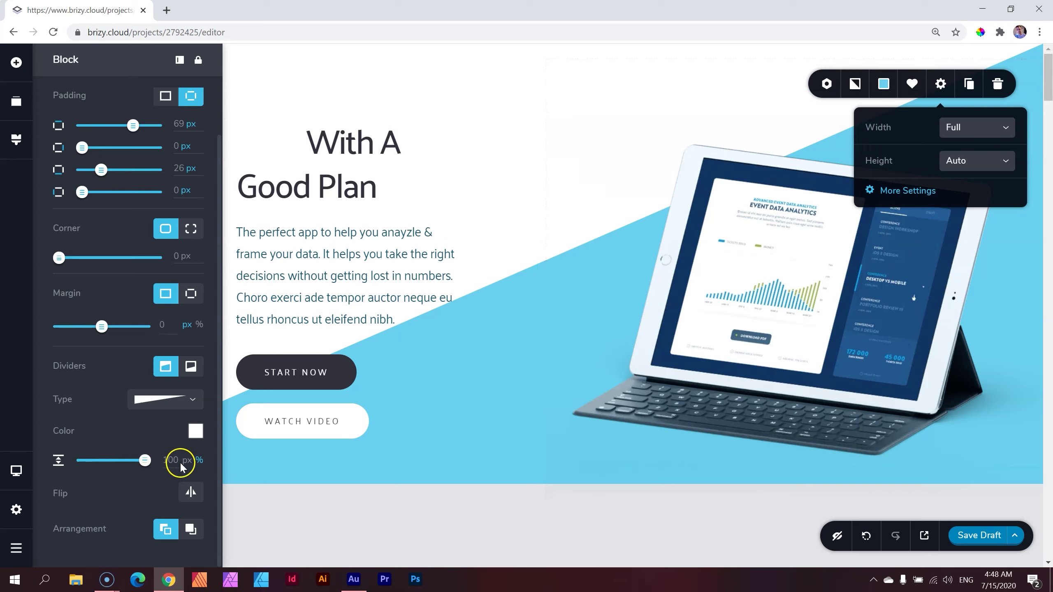
Lower the top divider to 63% height, trying Flip on then reverting to the original slope
left_click_drag(157, 469, 114, 465)
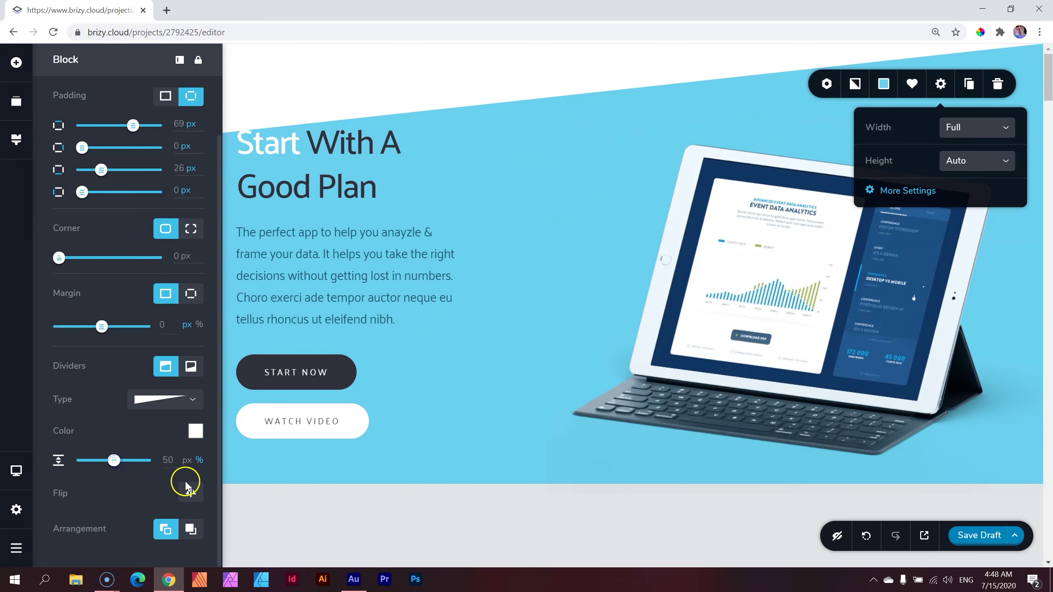
left_click(191, 494)
left_click(190, 495)
left_click(190, 493)
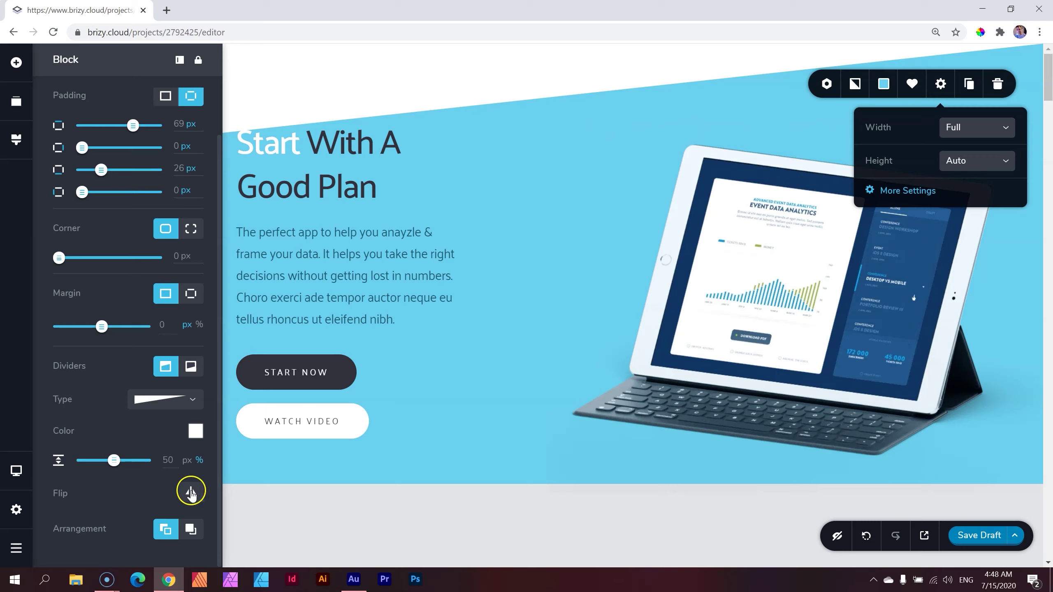
mouse_move(113, 460)
left_mouse_down()
mouse_move(147, 467)
mouse_move(111, 468)
mouse_move(108, 478)
mouse_move(129, 477)
mouse_move(114, 478)
left_mouse_up()
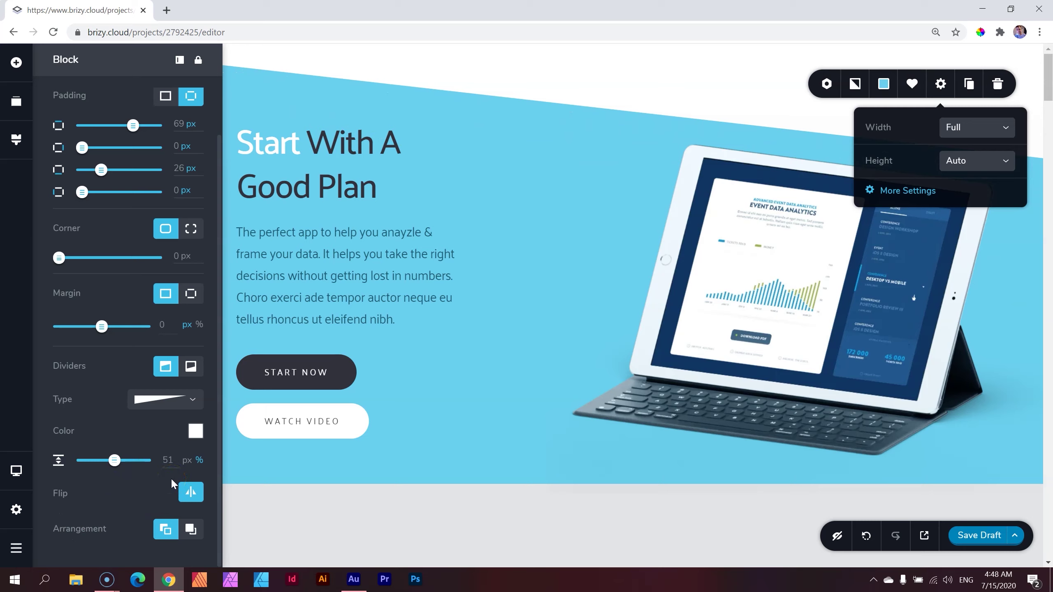
left_click(190, 492)
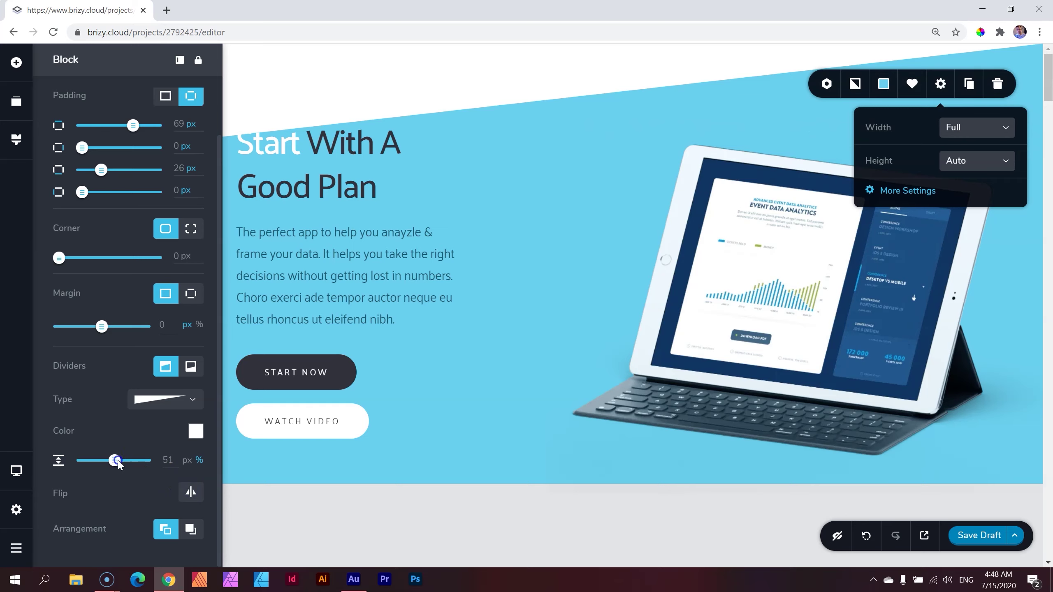
left_click_drag(115, 460, 122, 460)
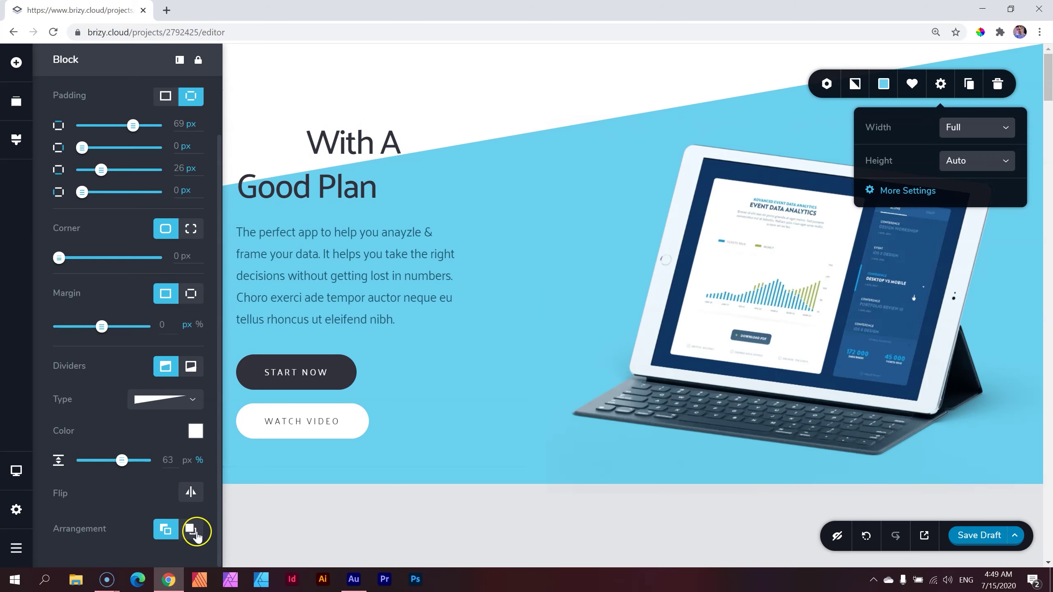
Toggle the divider arrangement front and back, then lower the top divider height to 45
left_click(190, 534)
left_click(164, 535)
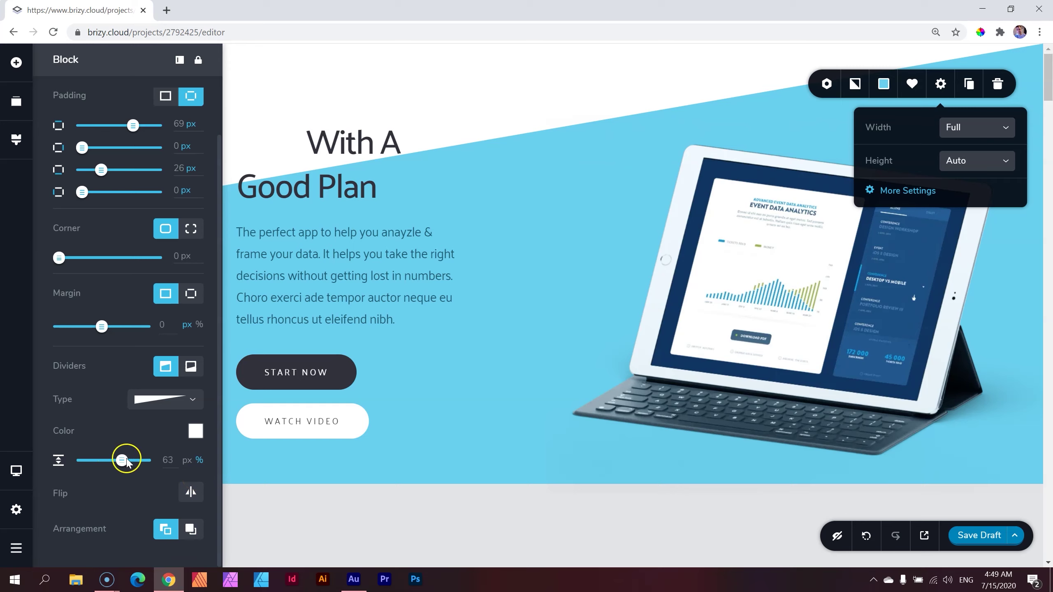
left_click_drag(126, 459, 113, 455)
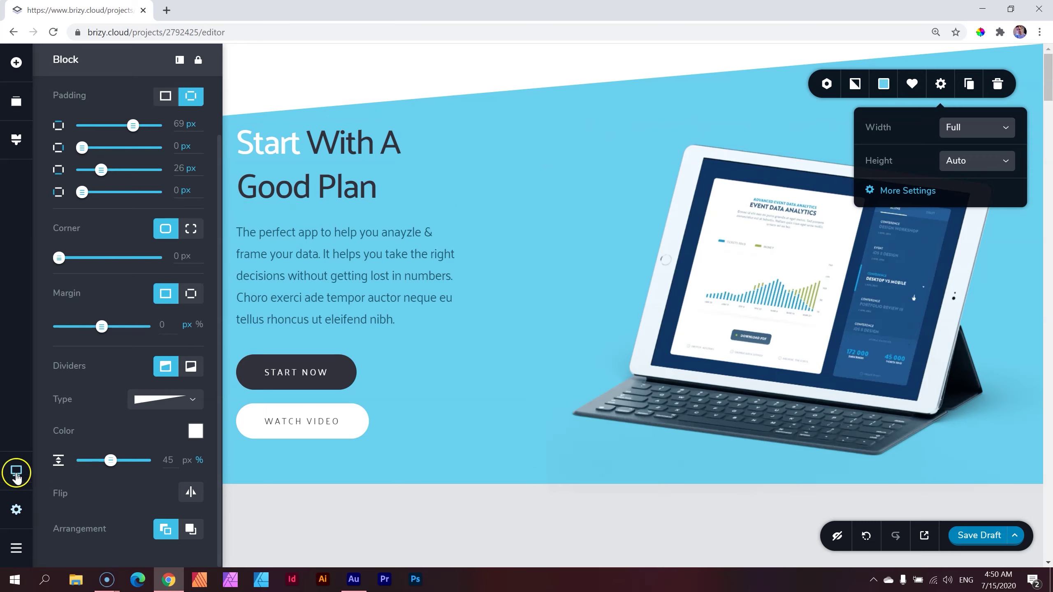
Switch the preview to Tablet and bring up the hero block's Dividers settings
left_click(15, 471)
left_click(83, 456)
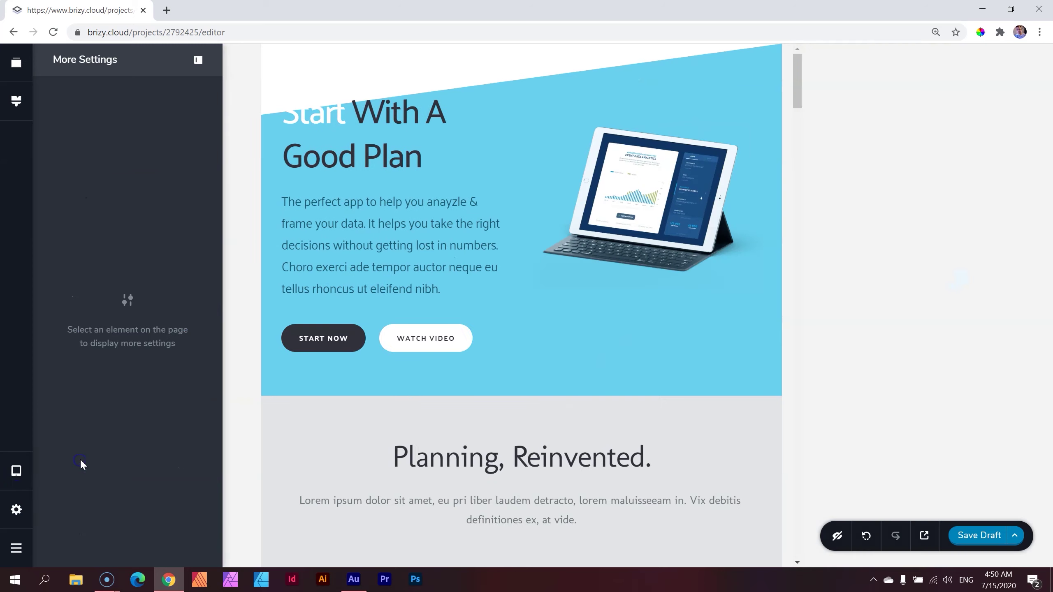
left_click(740, 83)
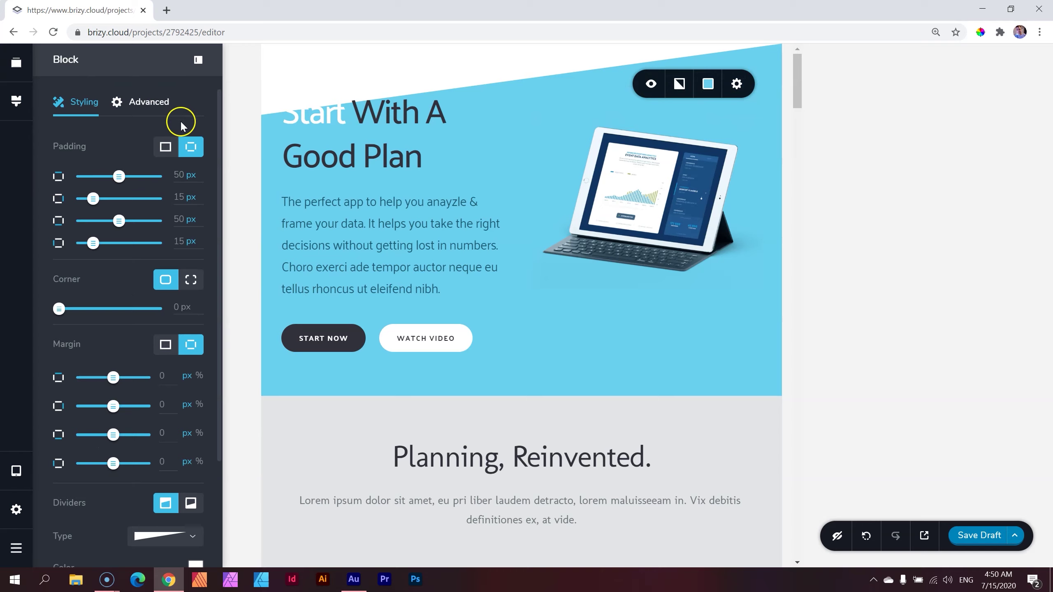
scroll(181, 120, "down", 3)
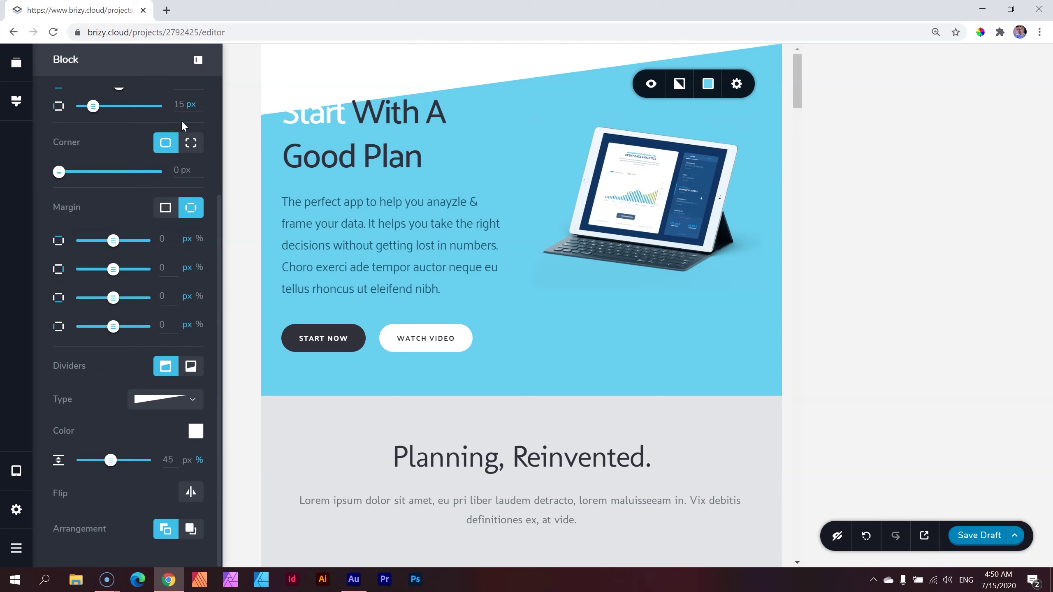
scroll(181, 120, "up", 3)
scroll(181, 120, "down", 3)
scroll(183, 123, "up", 3)
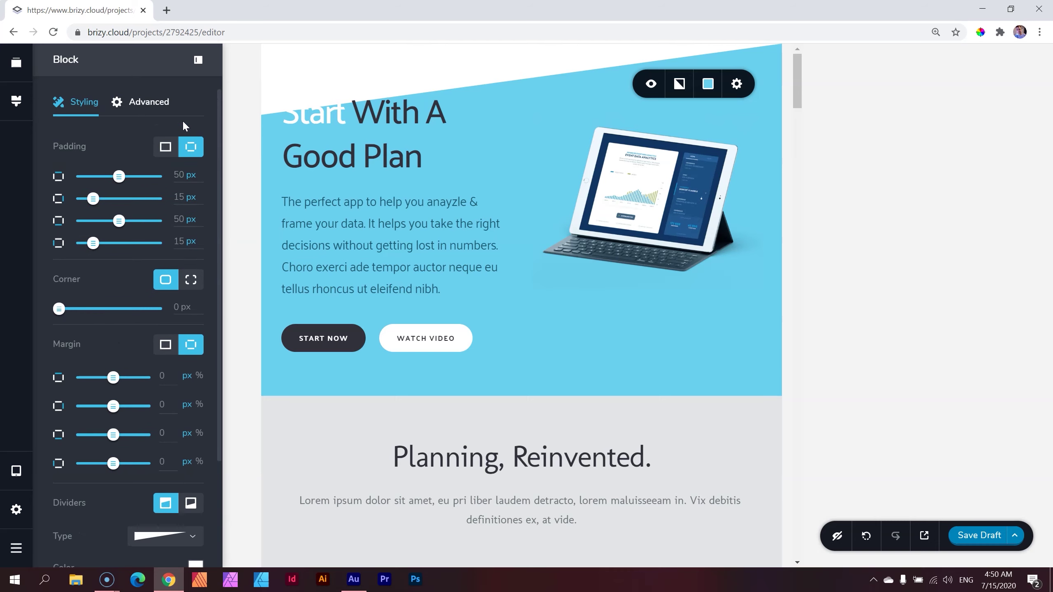
scroll(184, 125, "down", 3)
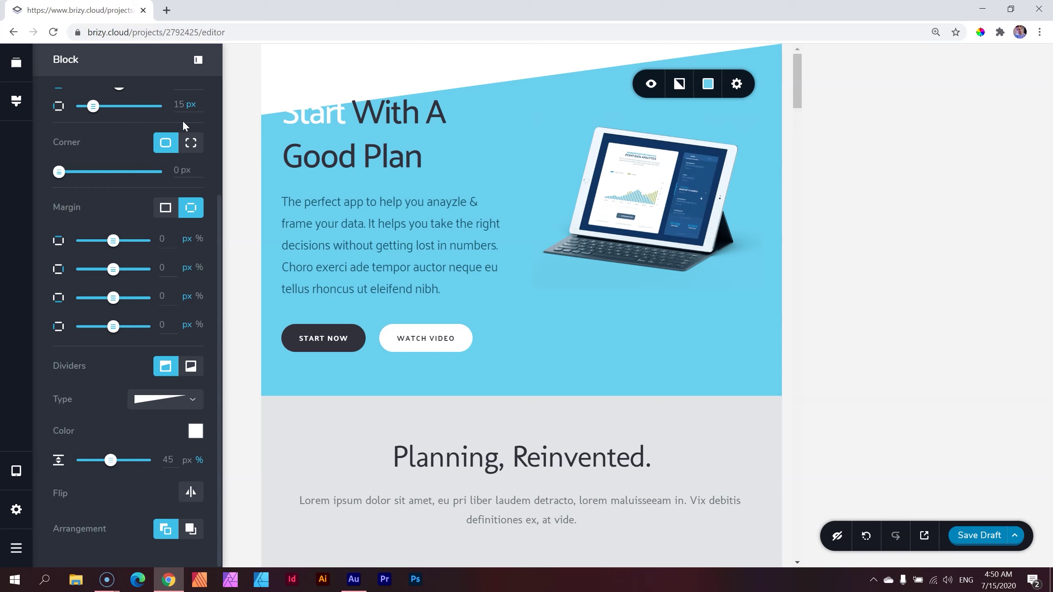
scroll(178, 255, "up", 3)
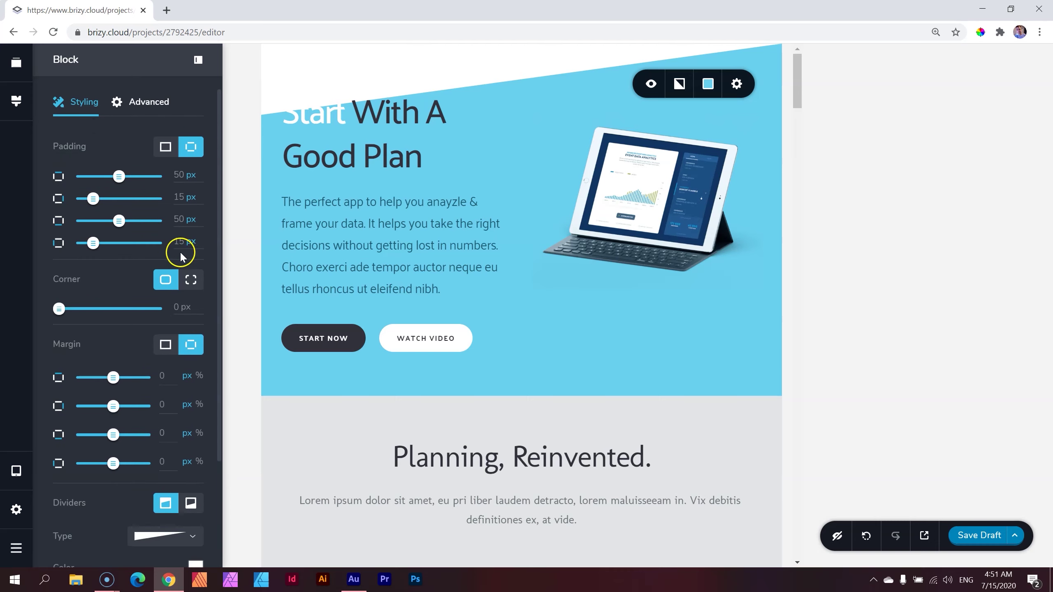
scroll(179, 251, "down", 3)
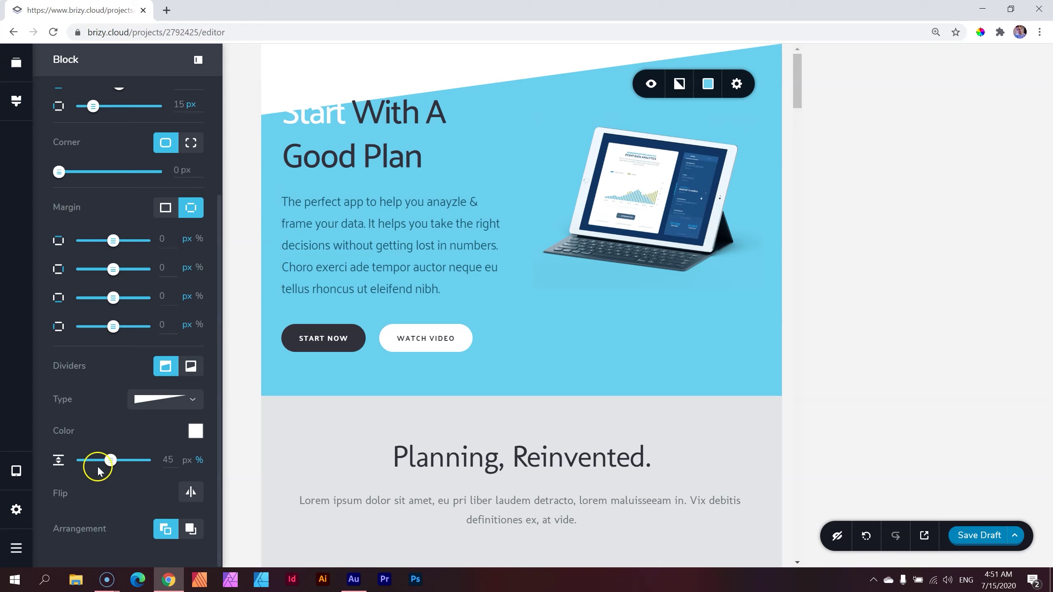
Change the tablet top divider to a white wave shape about 54 tall
left_click_drag(111, 461, 109, 462)
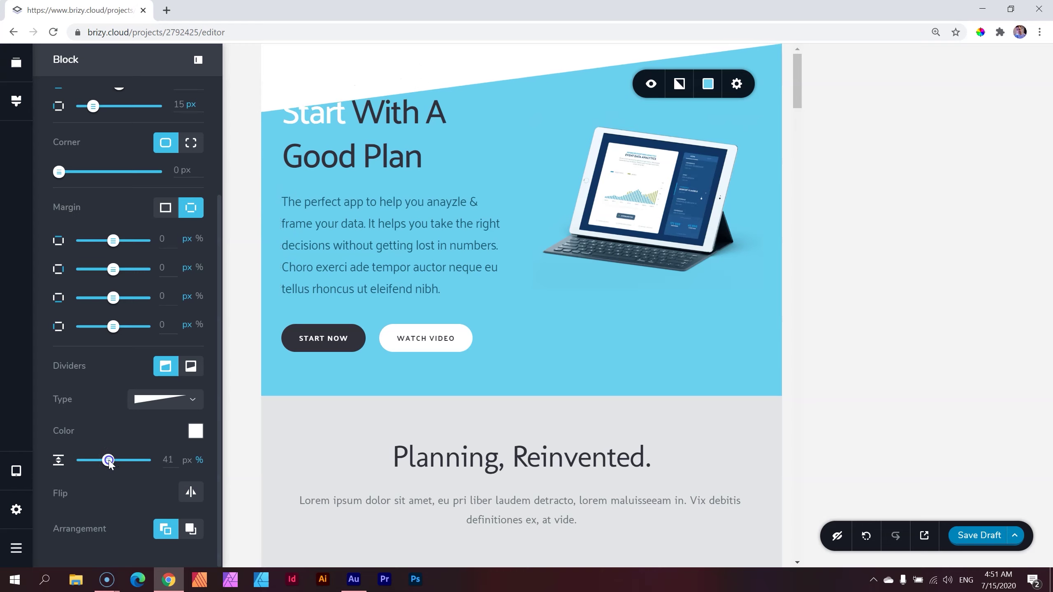
left_click(166, 401)
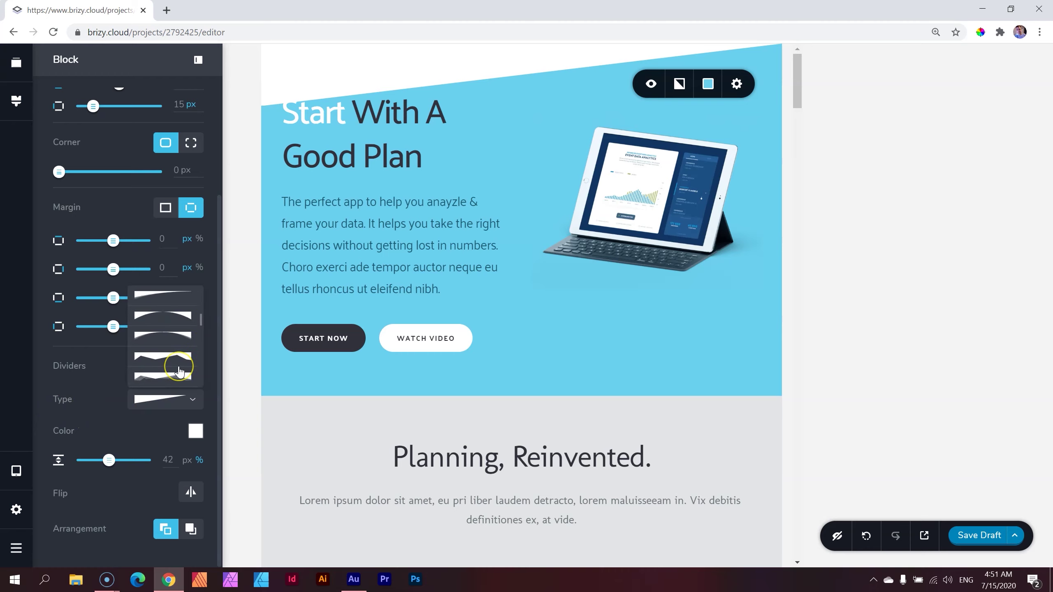
scroll(179, 372, "down", 3)
left_click(162, 375)
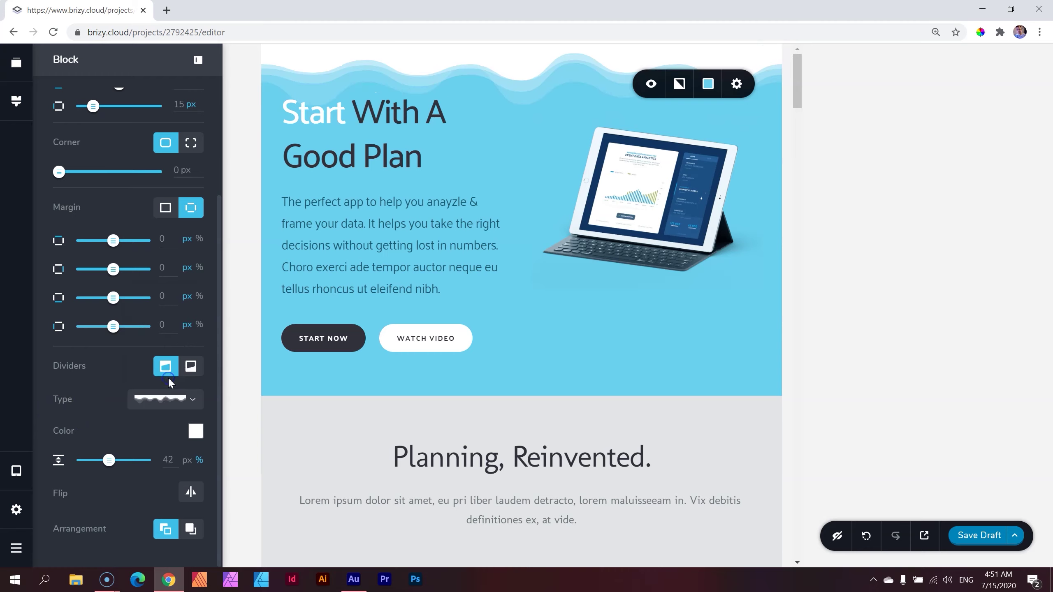
left_click_drag(109, 461, 118, 462)
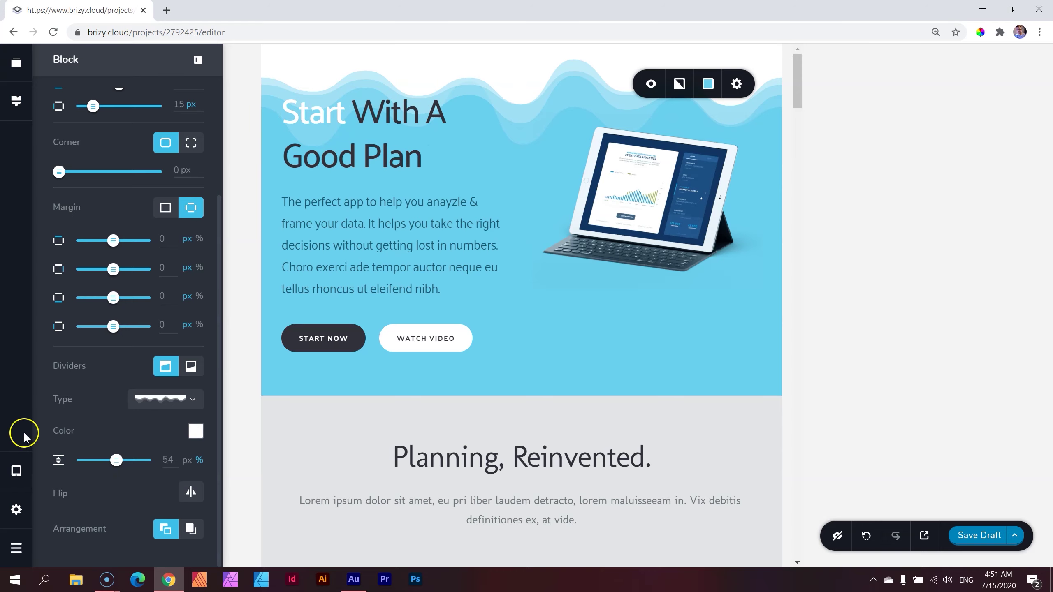
Check the desktop hero divider, then switch the preview to Mobile
left_click(17, 482)
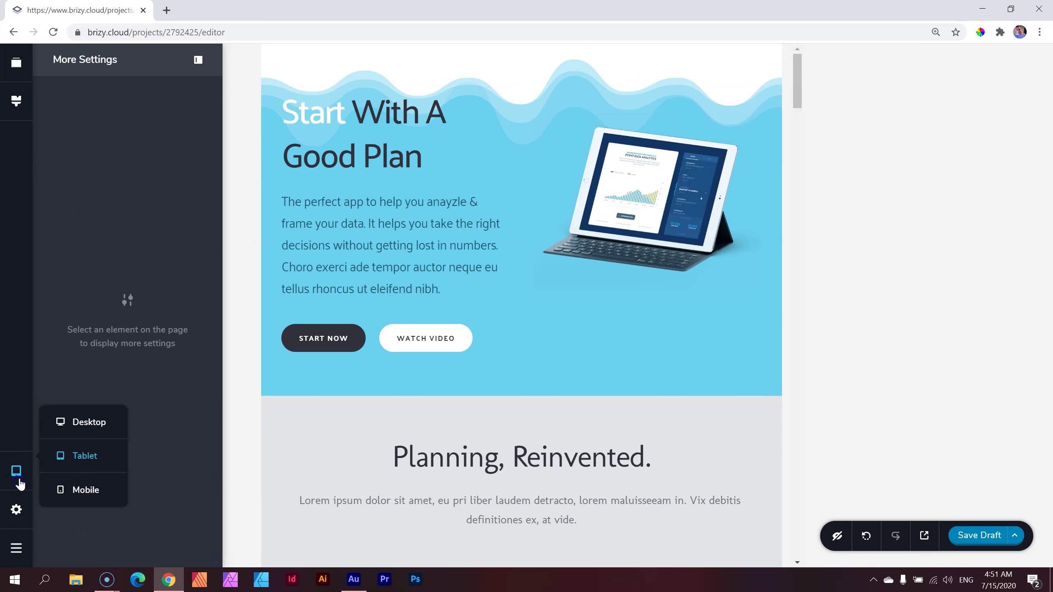
left_click(85, 421)
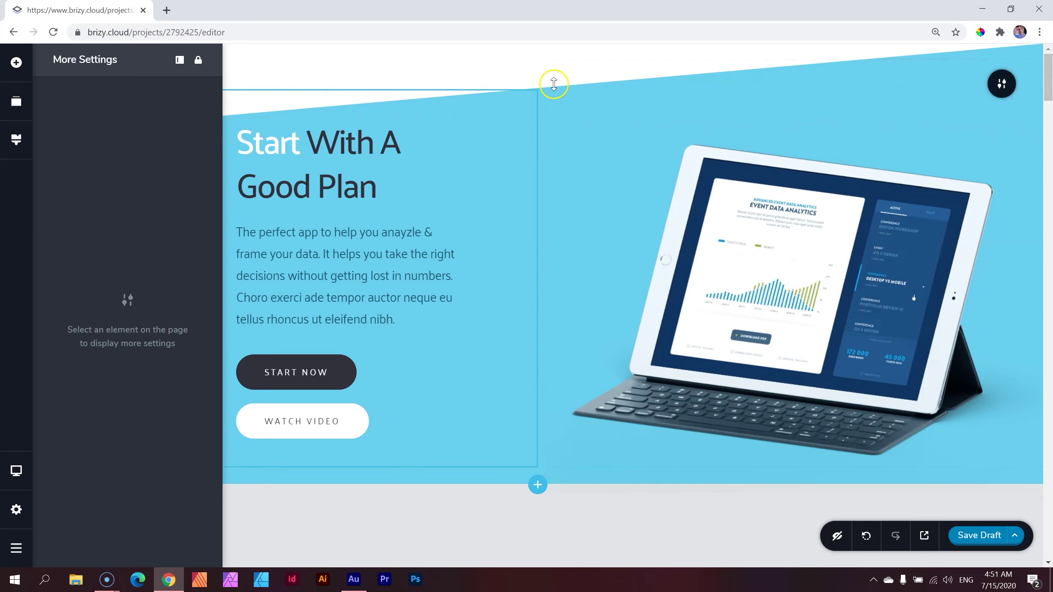
mouse_move(25, 467)
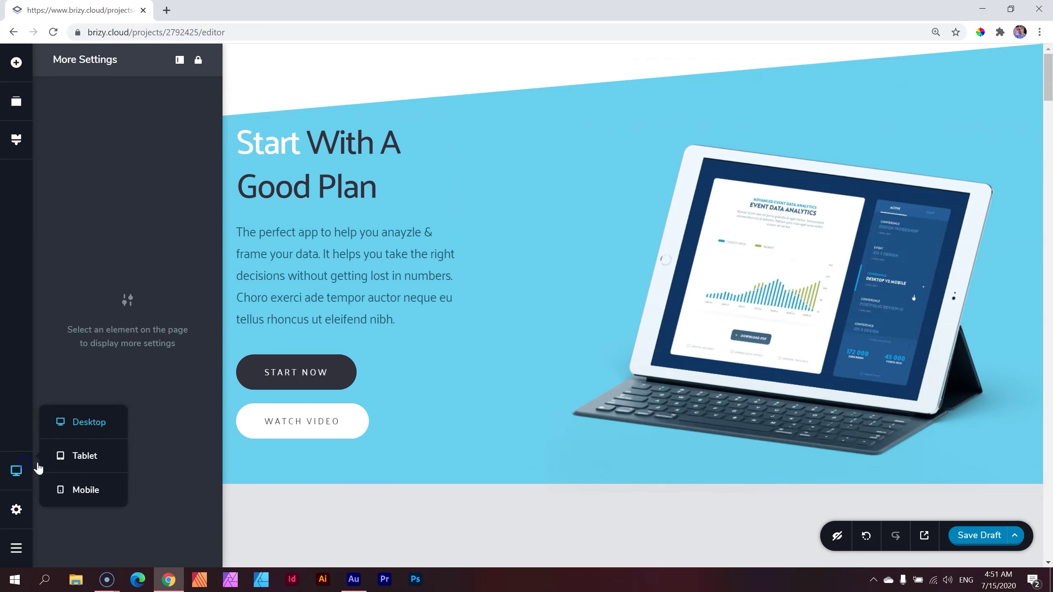
left_click(86, 485)
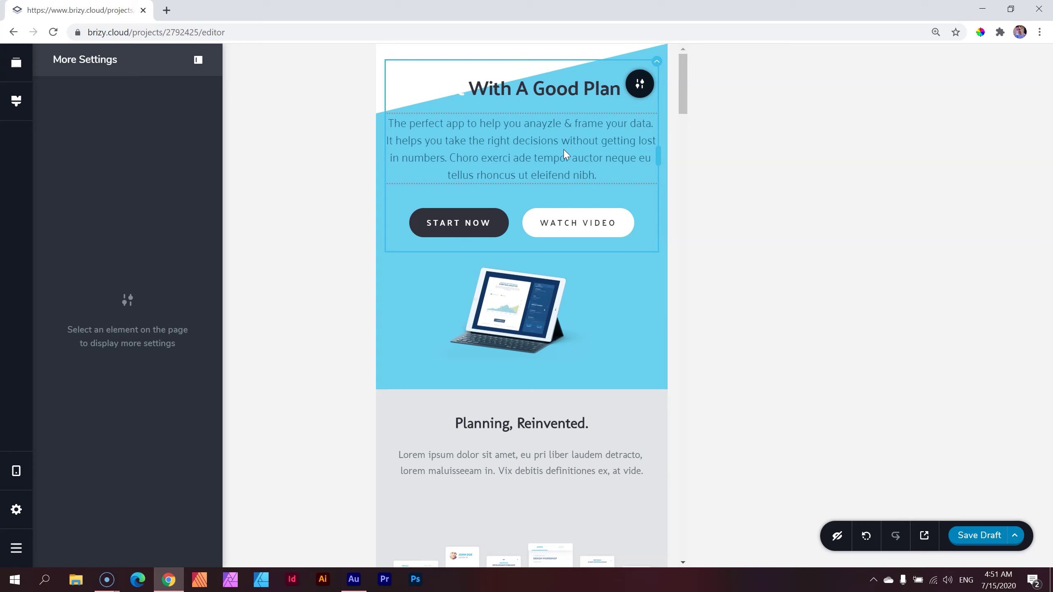
Set the mobile hero's top divider type to None, then return to the tablet preview
left_click(649, 85)
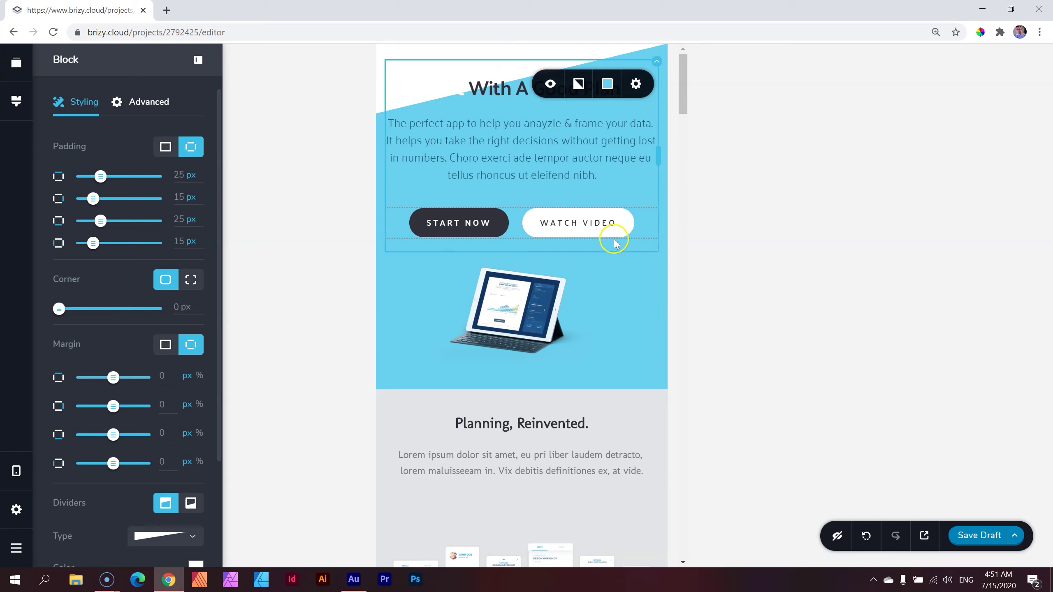
scroll(161, 274, "down", 3)
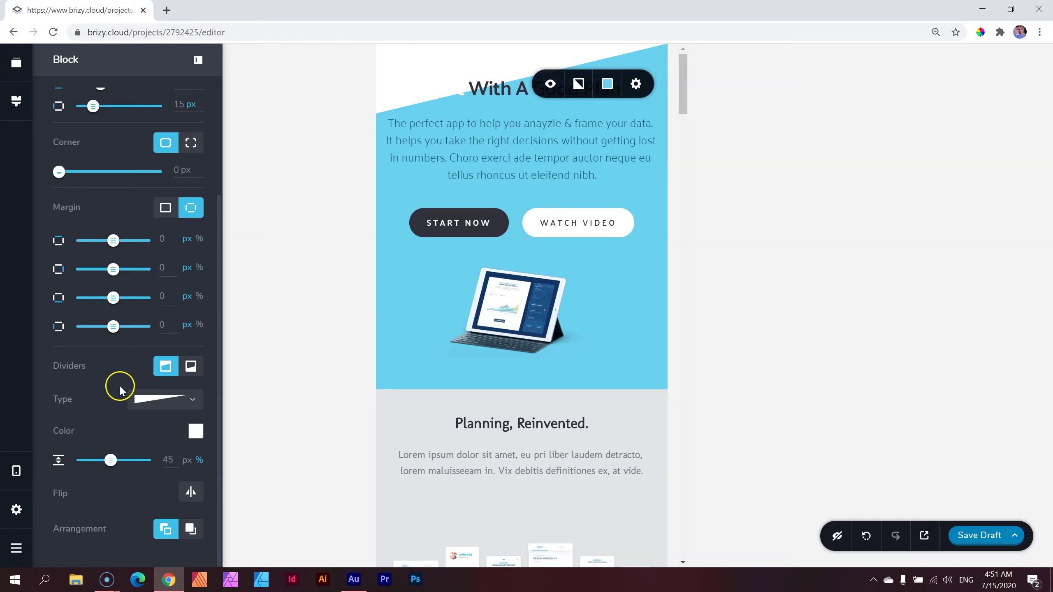
left_click(149, 399)
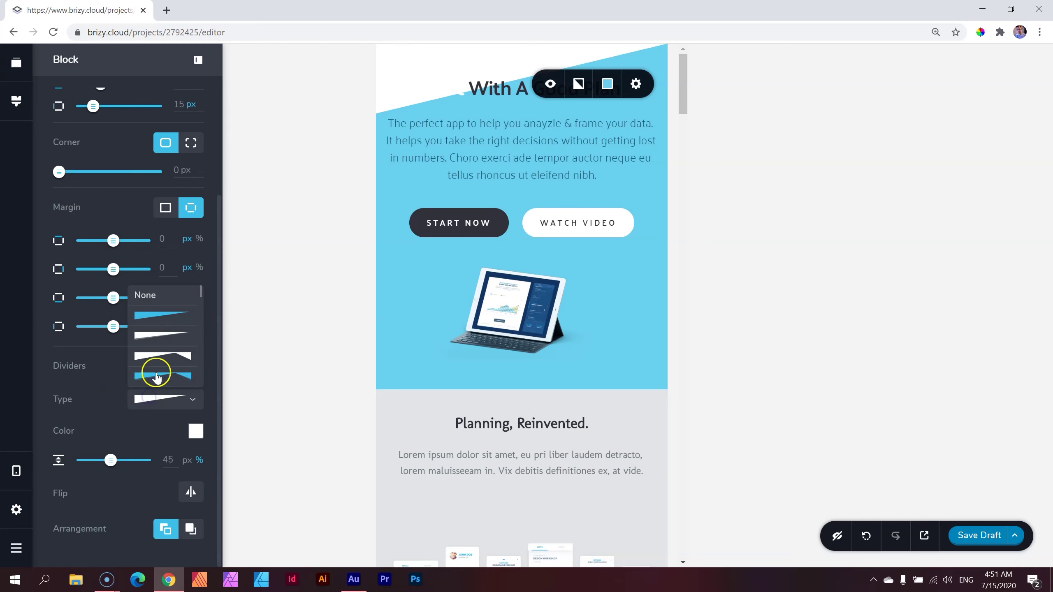
left_click(145, 295)
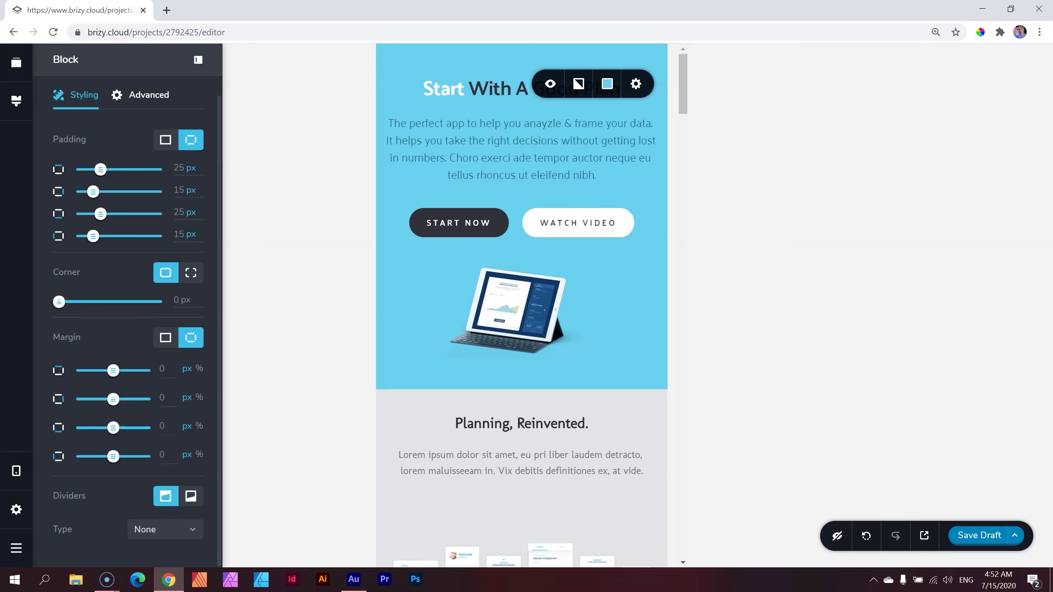
key("ctrl+shift+d")
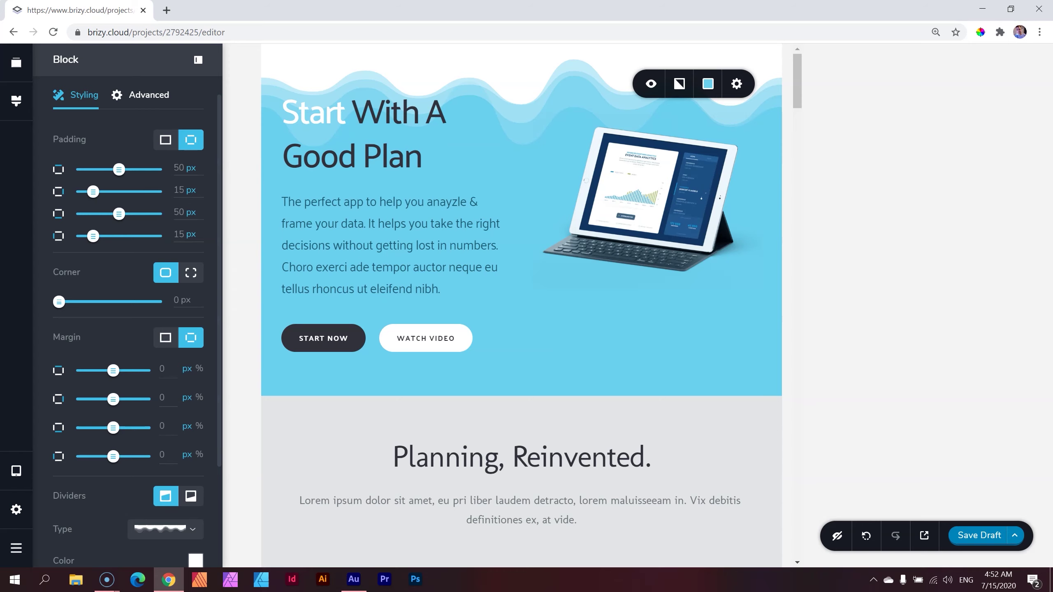
Switch to desktop and inspect the next section's padding before scrolling back to the hero
key("ctrl+shift+d")
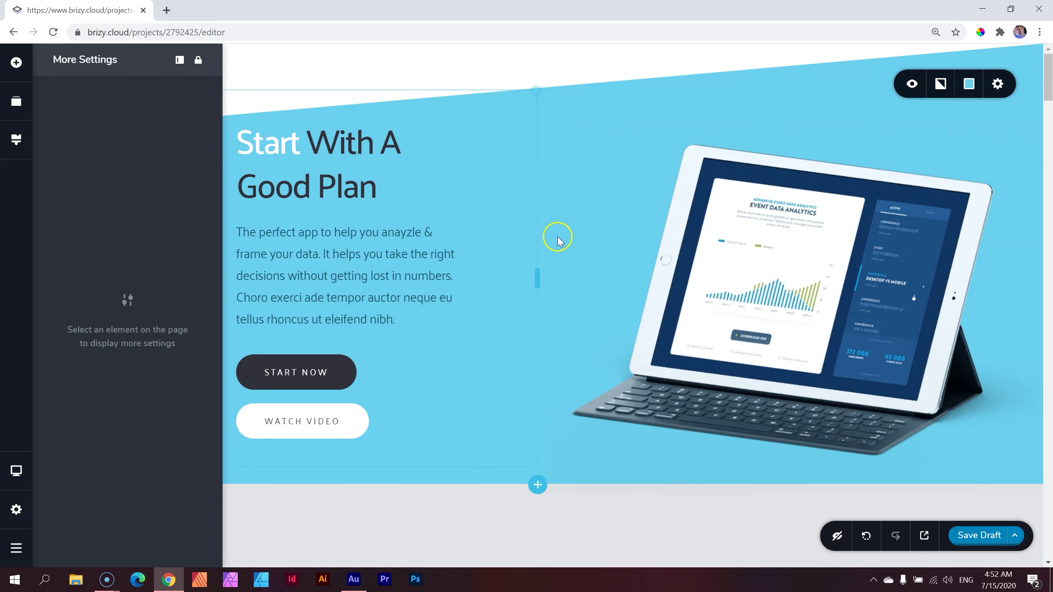
scroll(671, 480, "down", 3)
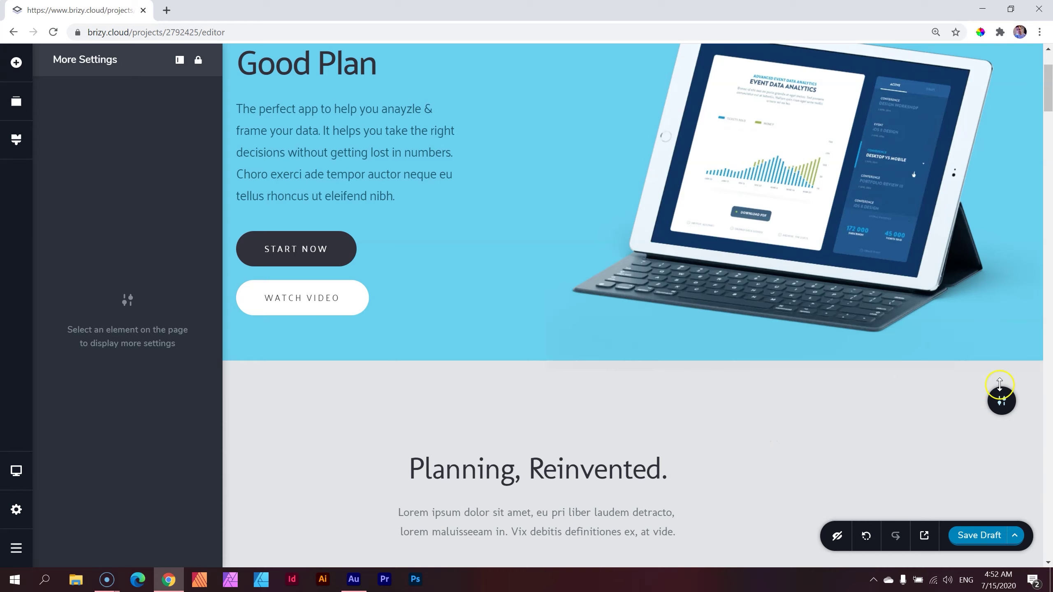
mouse_move(234, 398)
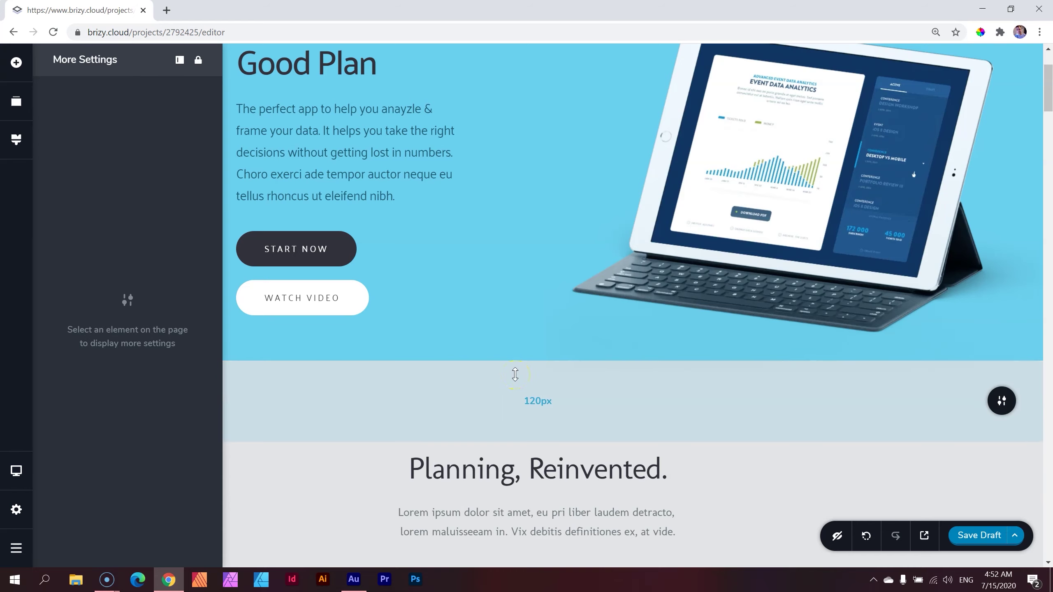
scroll(518, 374, "down", 1)
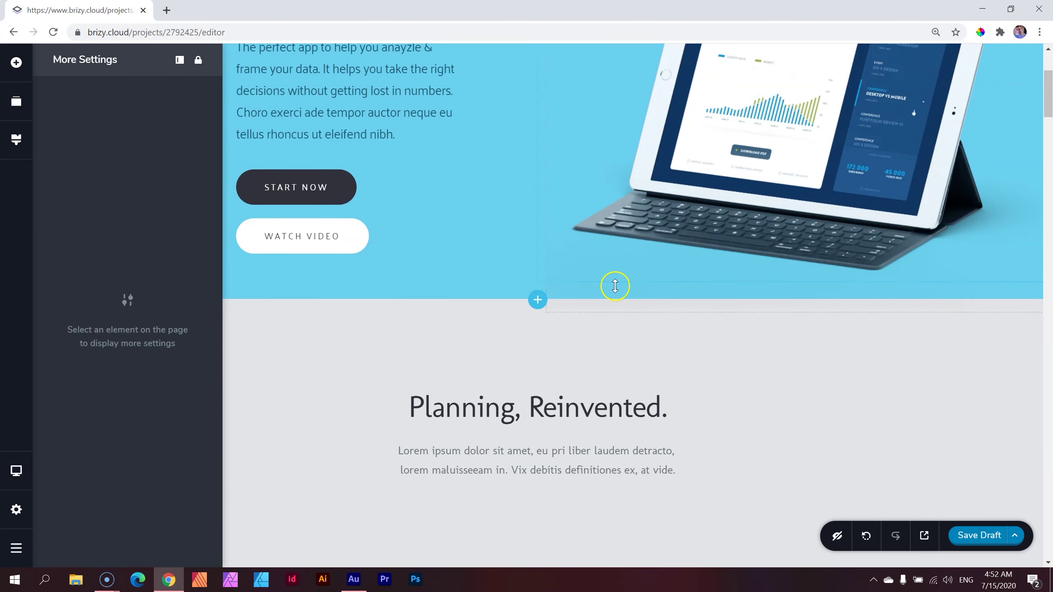
scroll(613, 284, "up", 3)
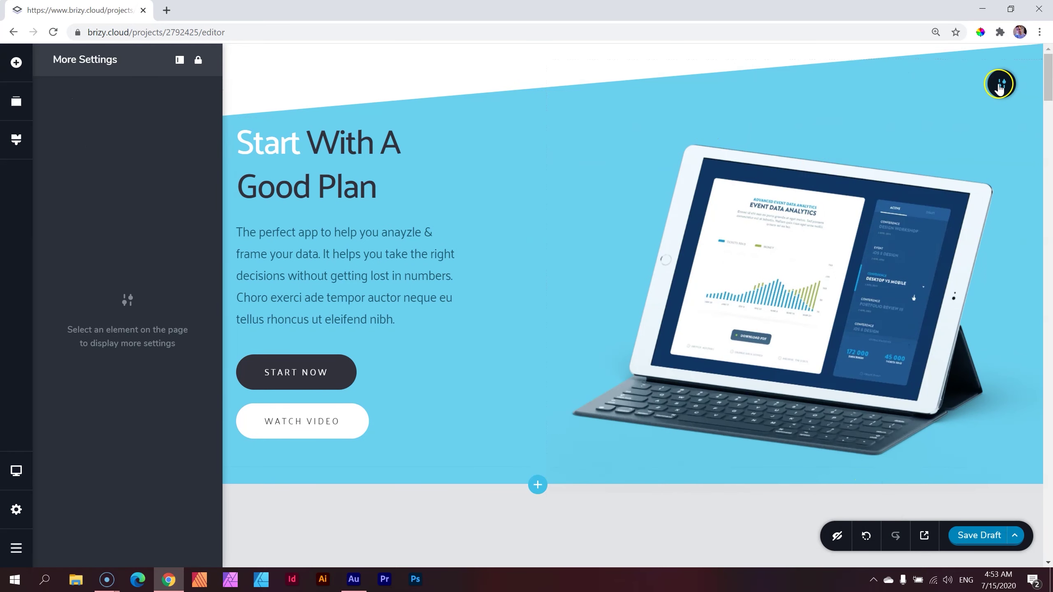
Add a diagonal slant bottom divider to the hero, keeping height at 100
left_click(1000, 86)
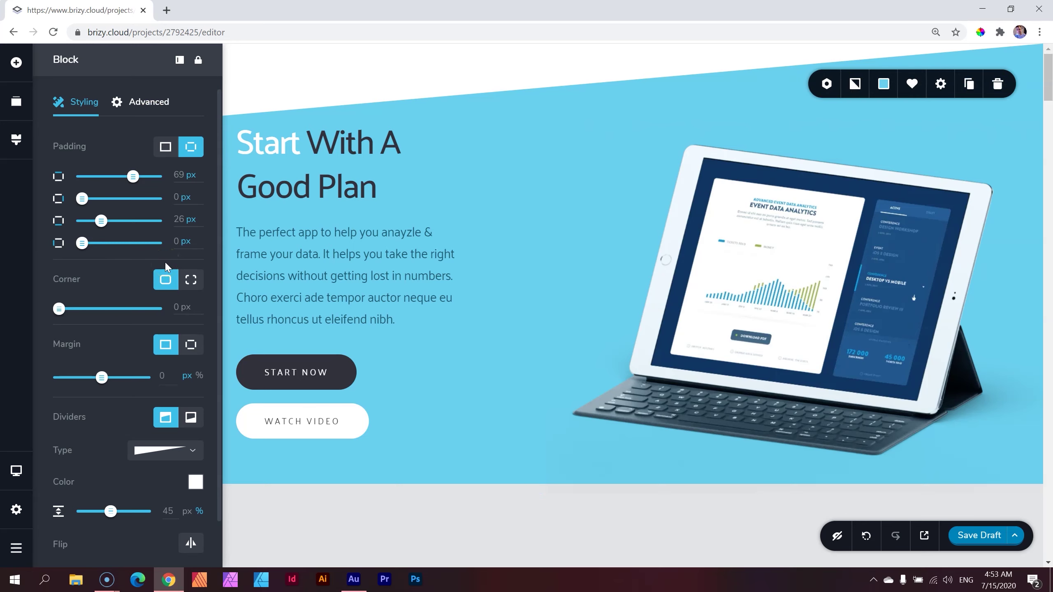
scroll(165, 265, "down", 1)
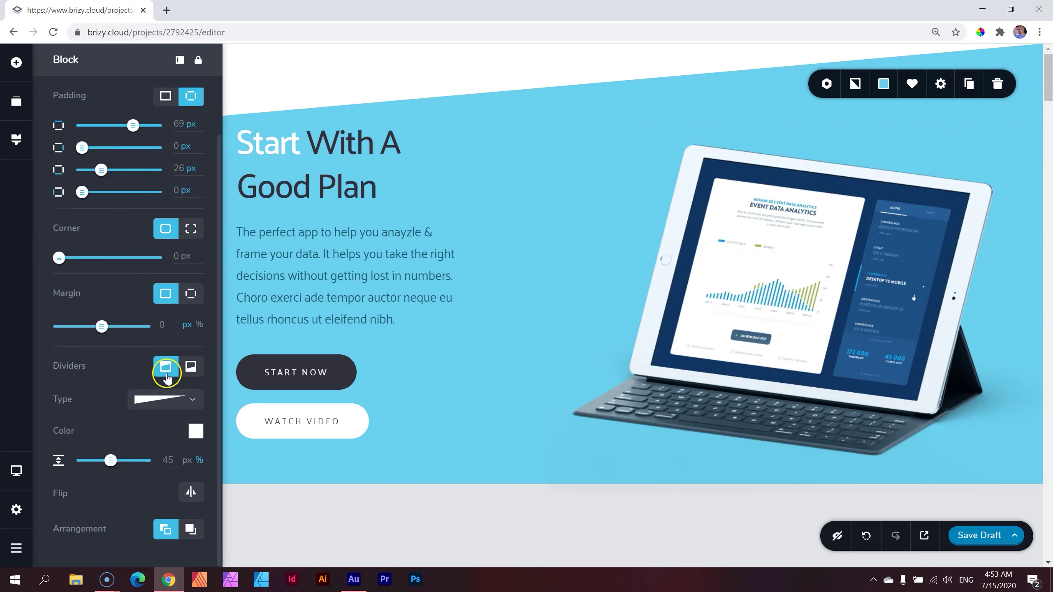
left_click(193, 368)
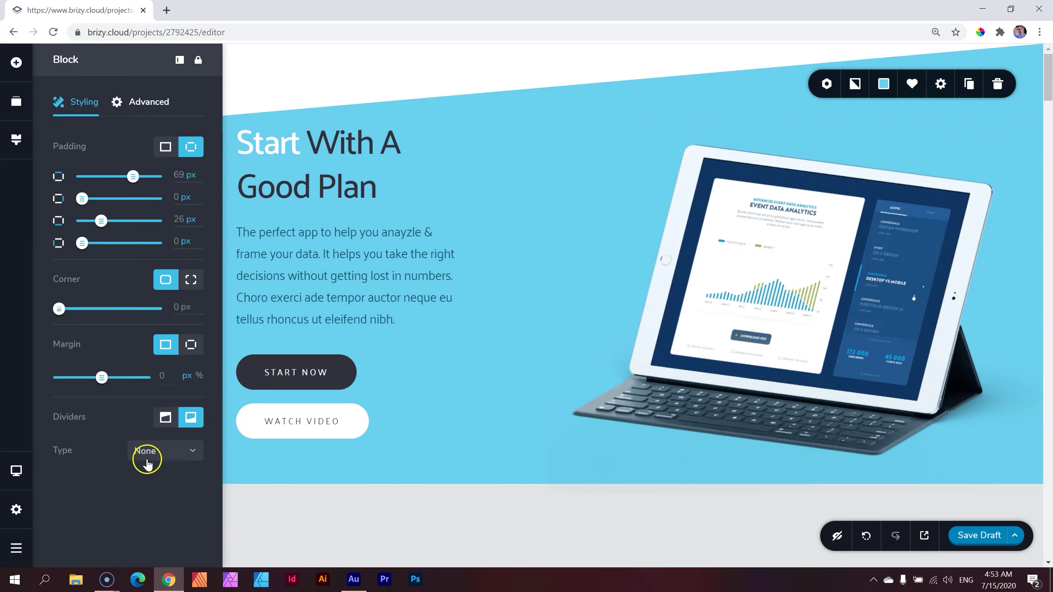
left_click(155, 452)
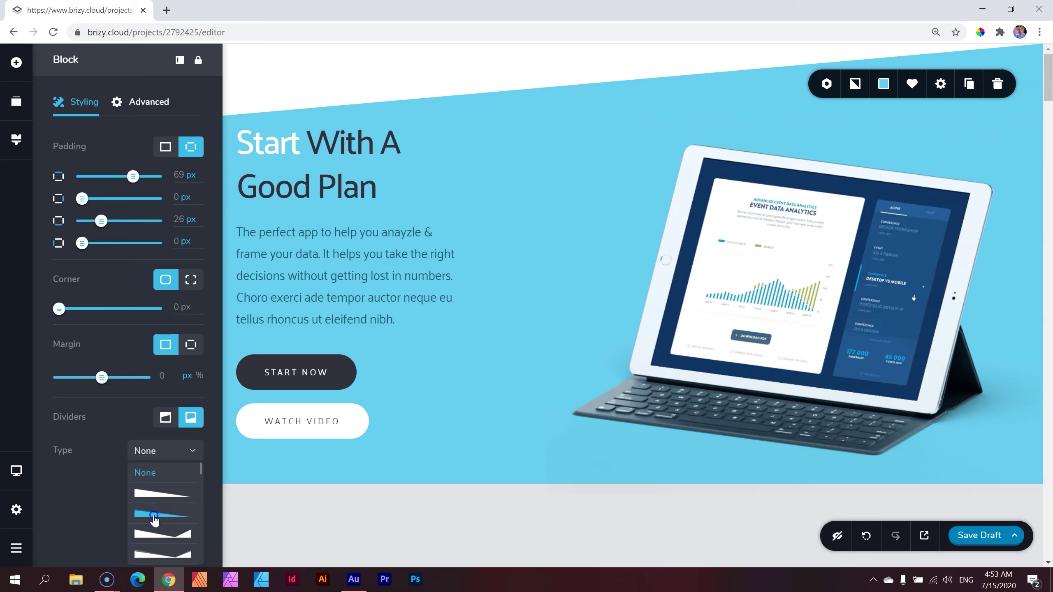
left_click(154, 516)
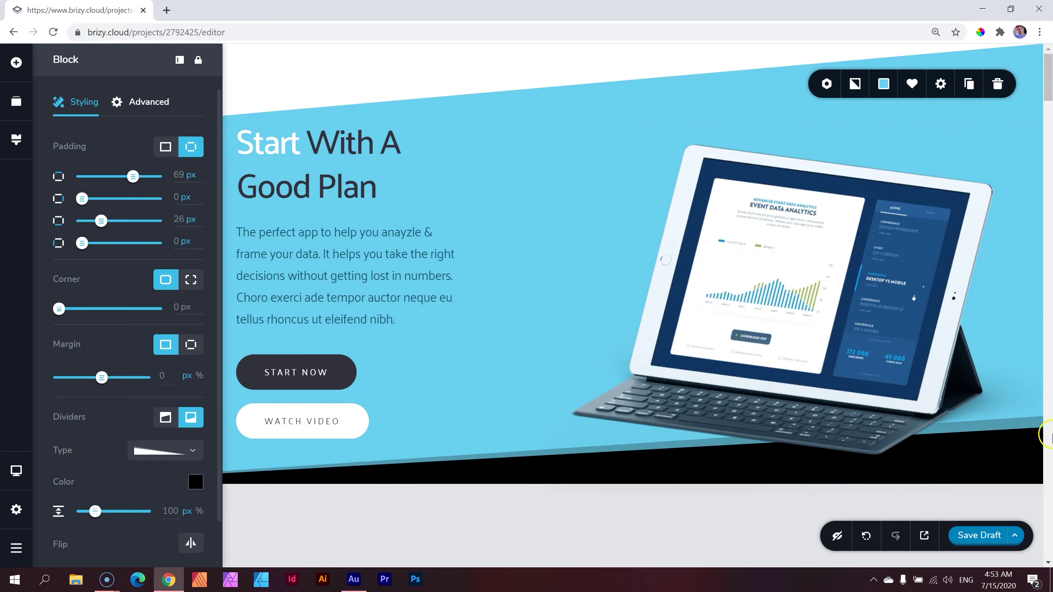
Make the hero's bottom divider white
left_click(195, 483)
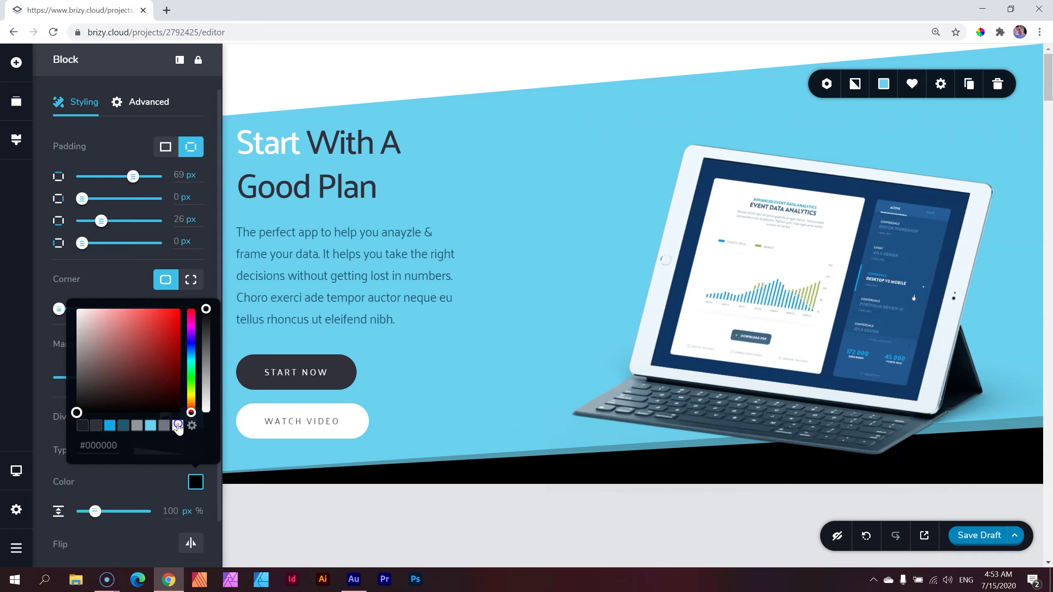
left_click(177, 425)
scroll(501, 396, "down", 1)
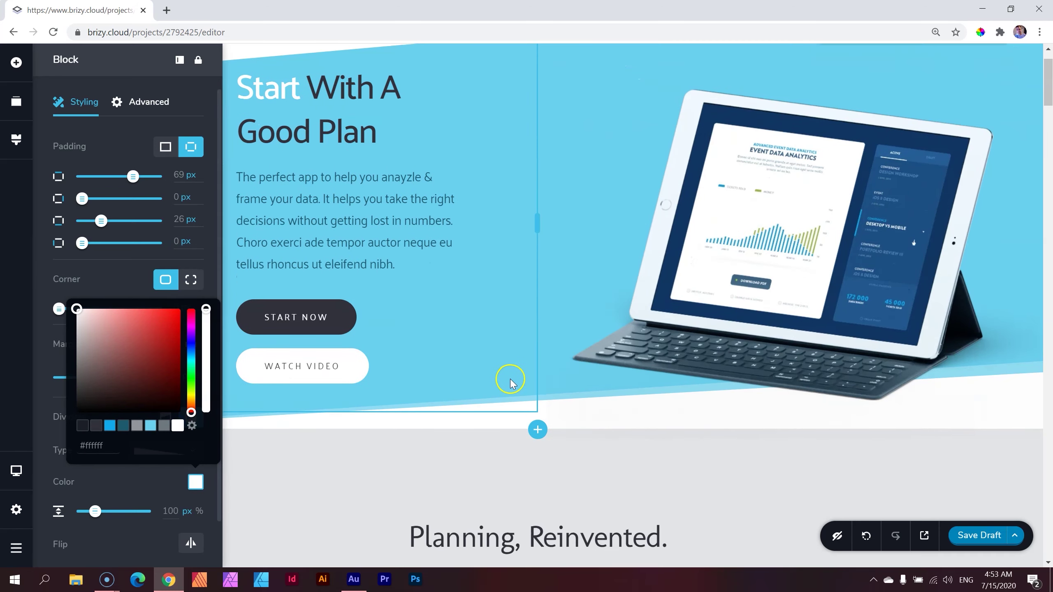
scroll(510, 375, "up", 1)
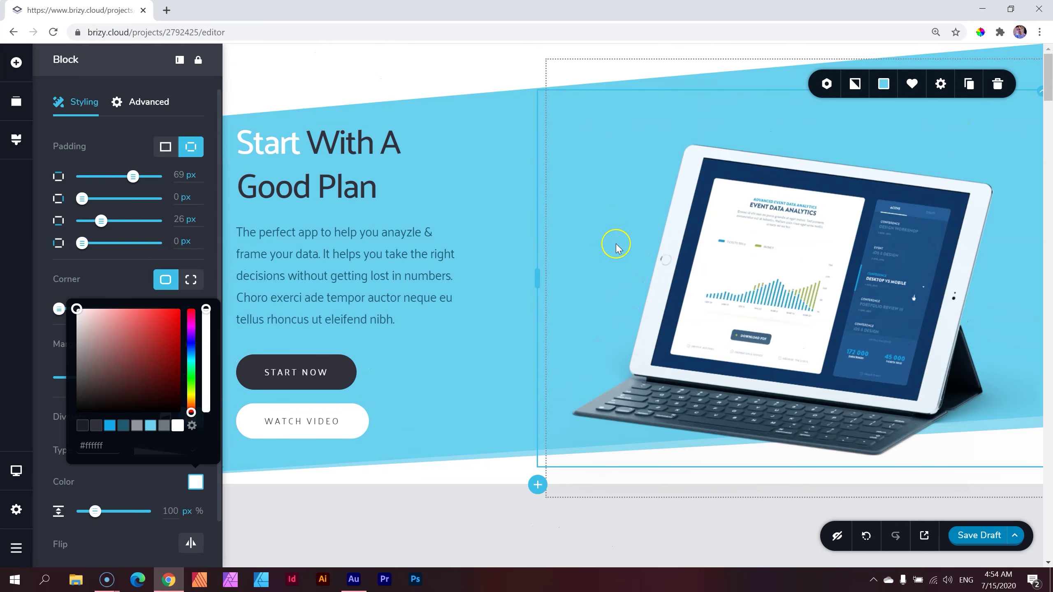
Select the Planning, Reinvented section and open its grey background overlay colour settings
scroll(617, 247, "down", 1)
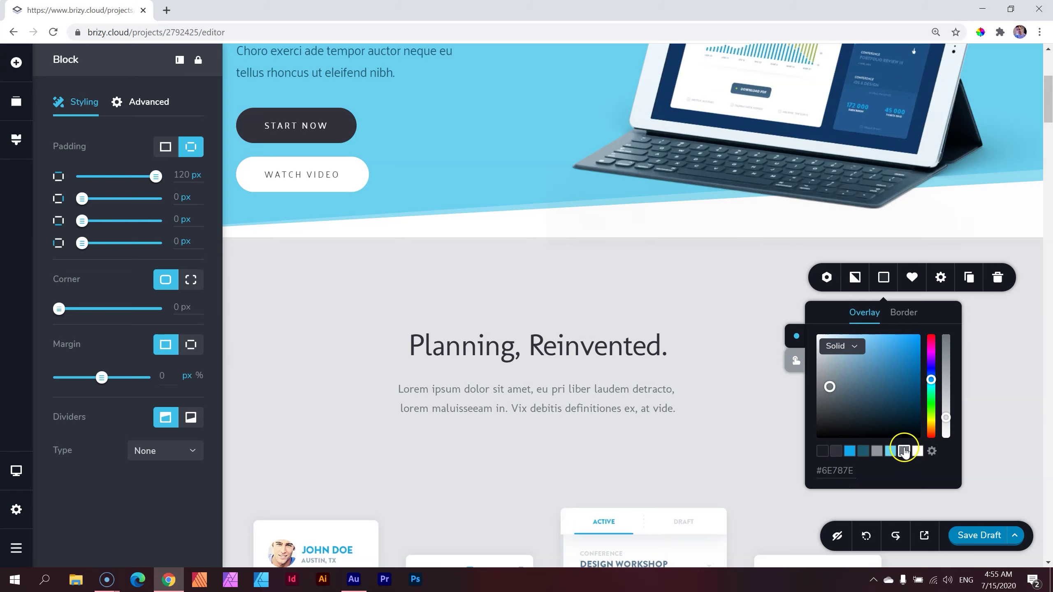
left_click(948, 418)
left_click(905, 453)
Make the Planning, Reinvented section's overlay solid grey at 100% opacity
scroll(635, 378, "up", 1)
scroll(634, 374, "down", 2)
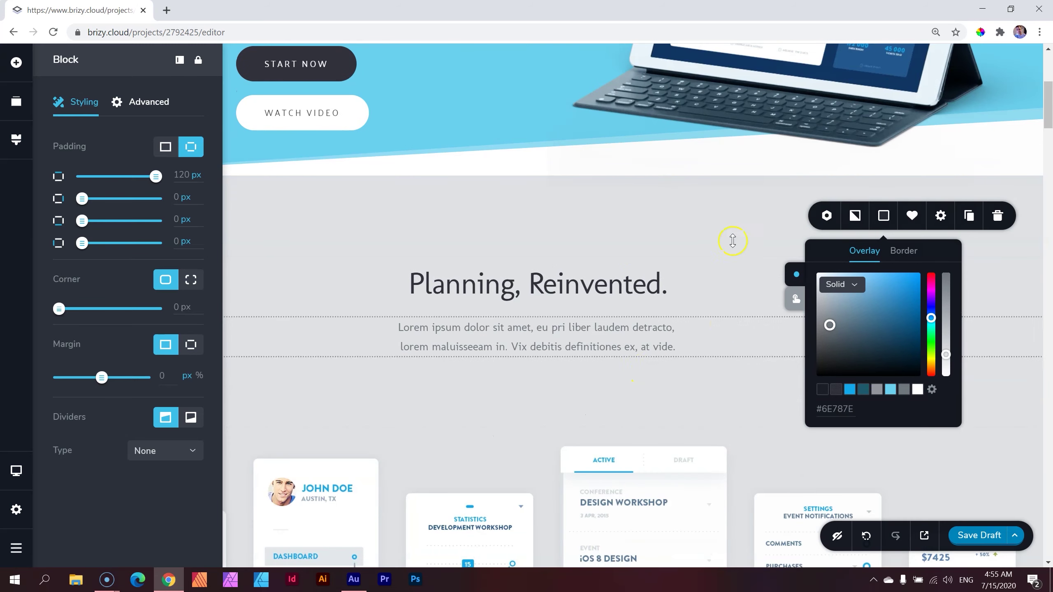
left_click(878, 389)
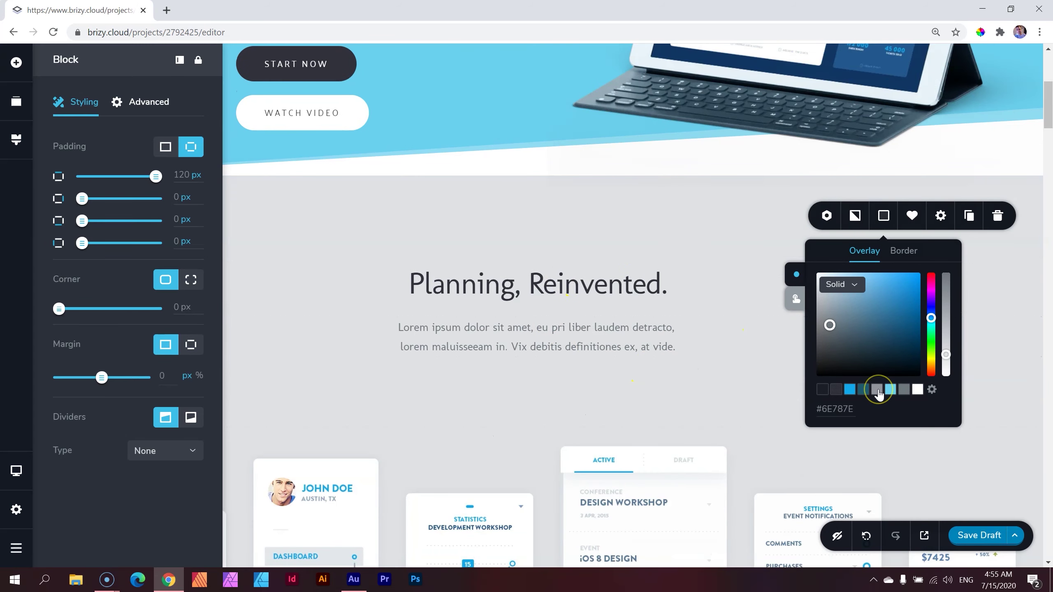
left_click_drag(946, 354, 952, 257)
Set the hero's bottom divider colour to grey #91959b to match the section below
scroll(722, 388, "up", 3)
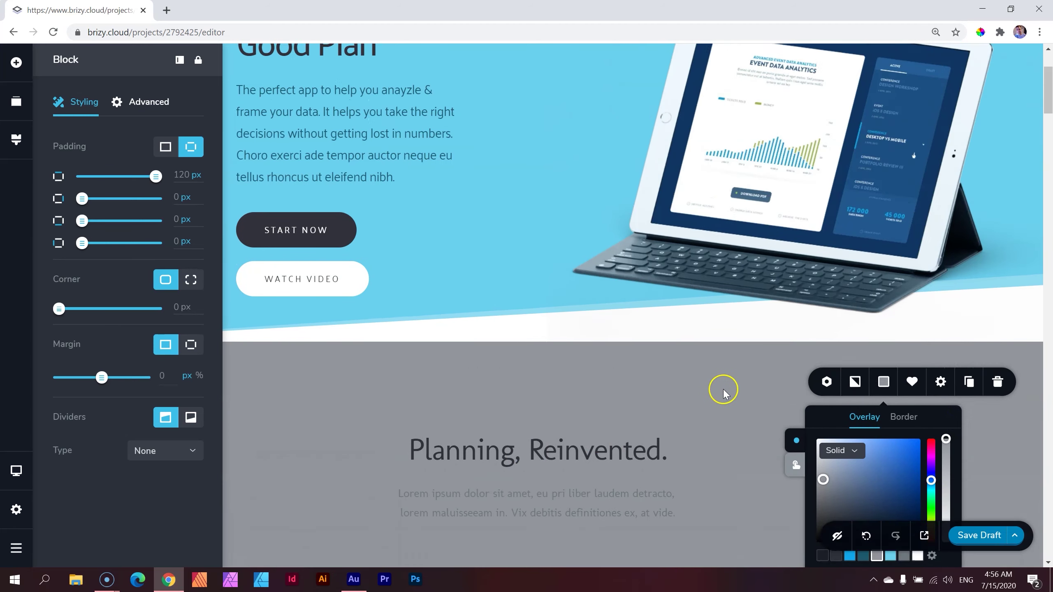
scroll(1010, 301, "up", 2)
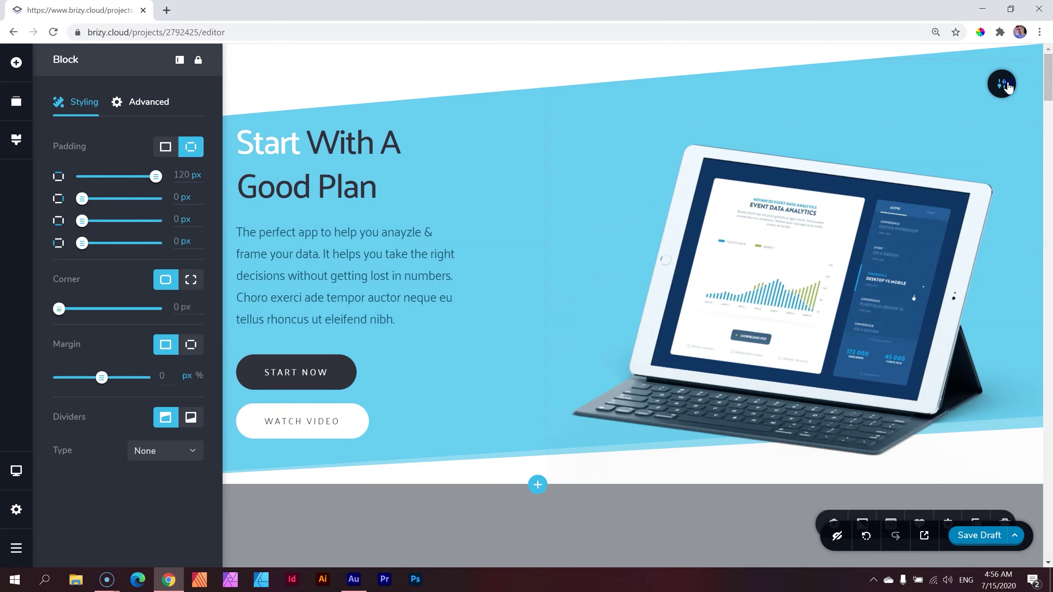
left_click(569, 311)
left_click(196, 482)
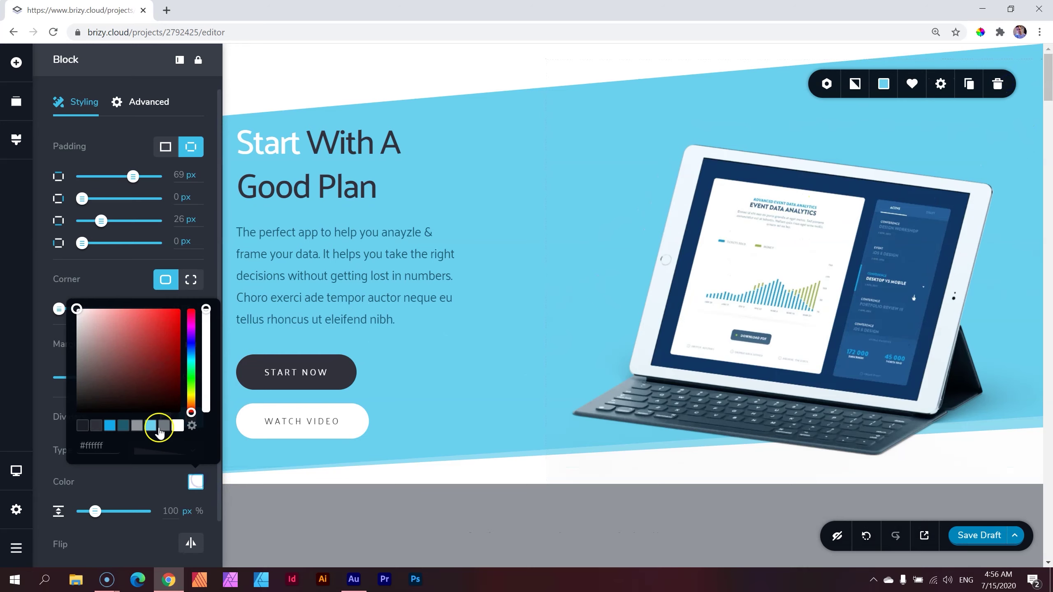
left_click(134, 429)
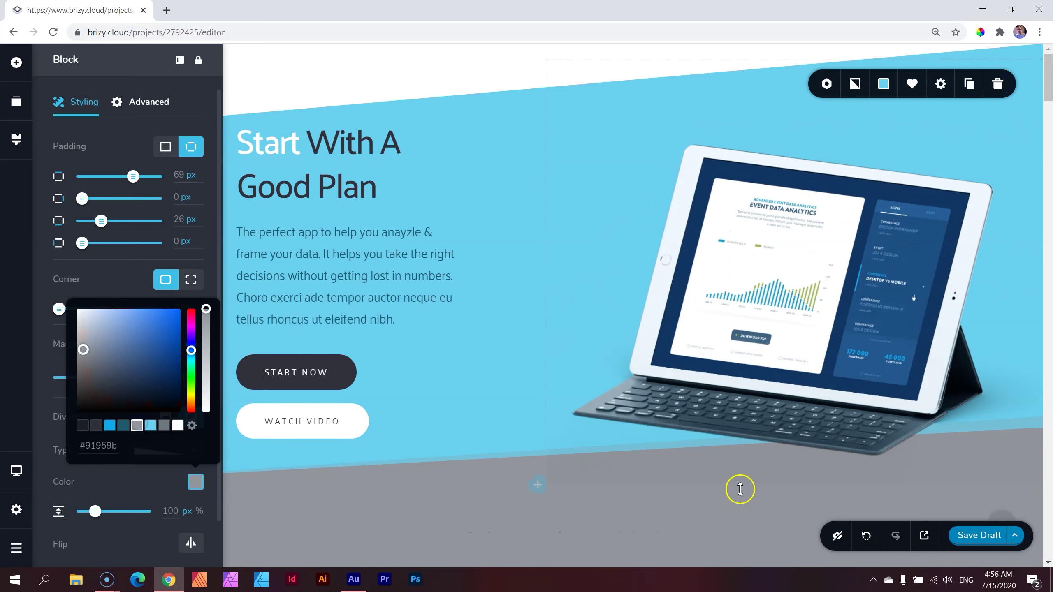
scroll(741, 489, "down", 2)
scroll(742, 489, "down", 3)
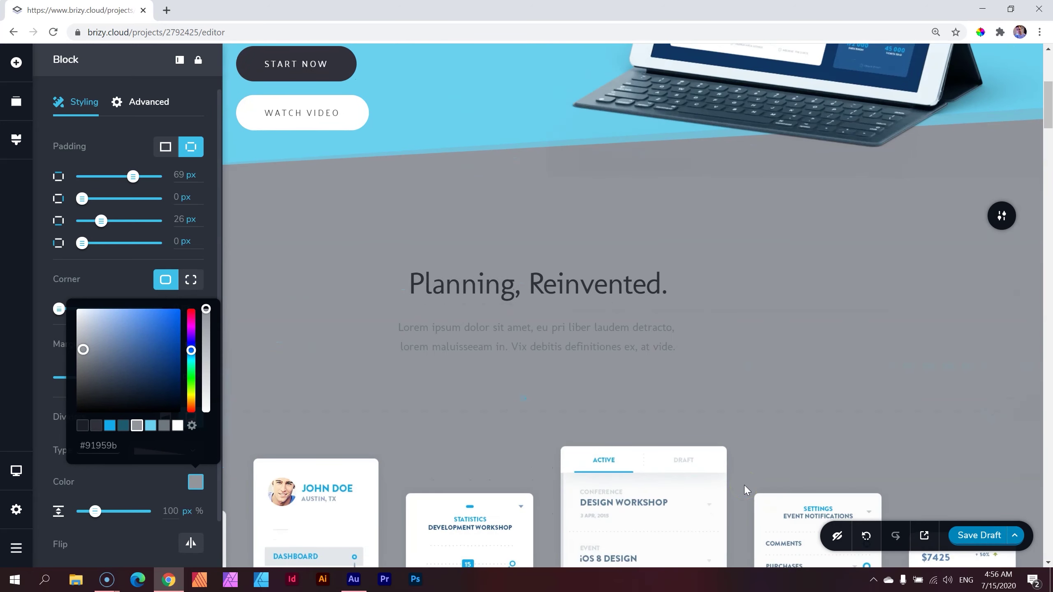
scroll(806, 342, "up", 3)
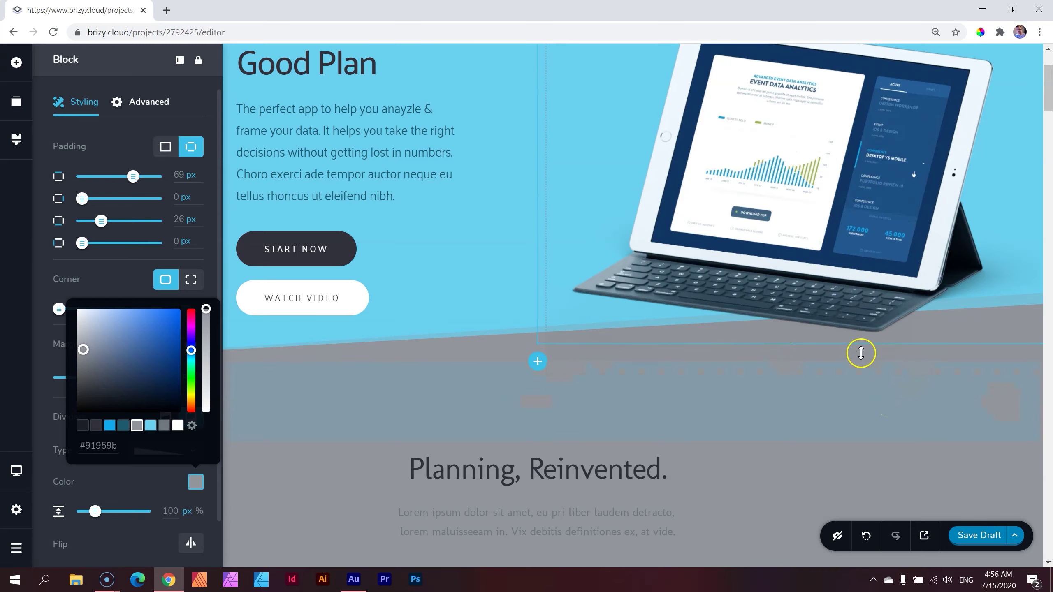
scroll(862, 353, "up", 3)
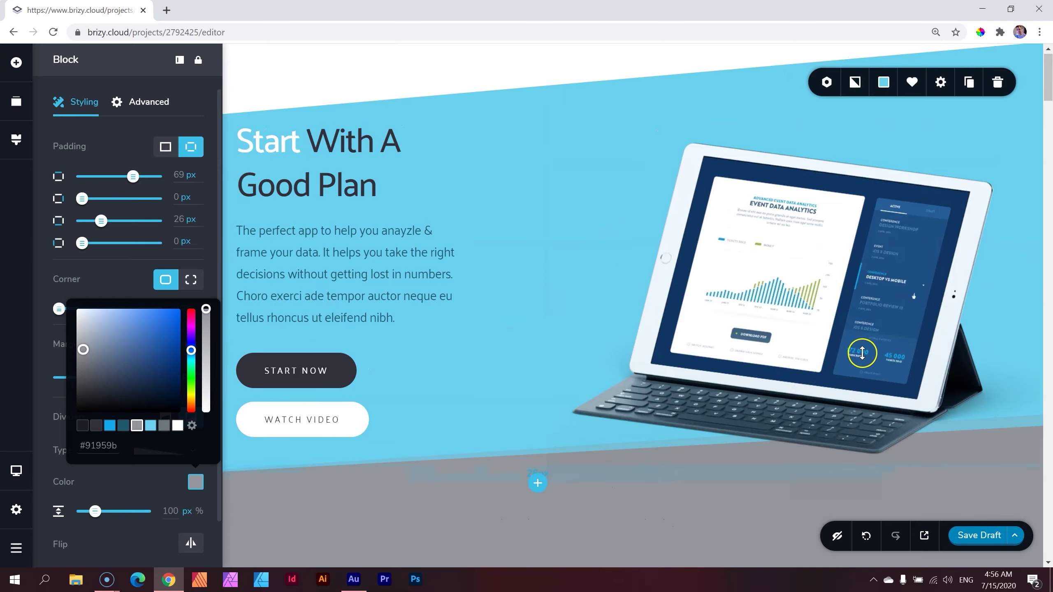
scroll(869, 447, "down", 5)
scroll(823, 364, "down", 3)
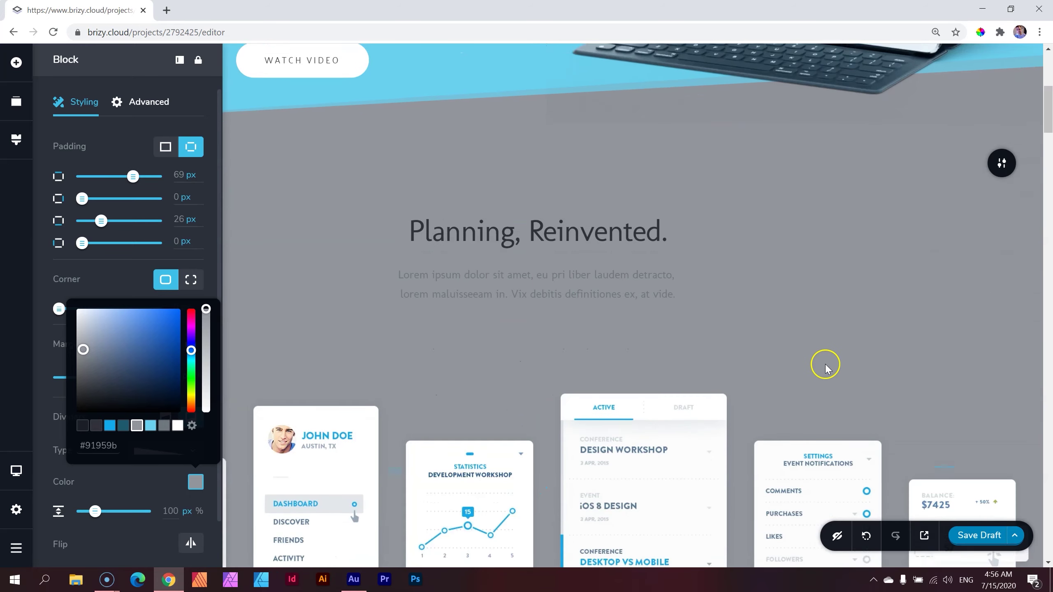
scroll(826, 369, "up", 8)
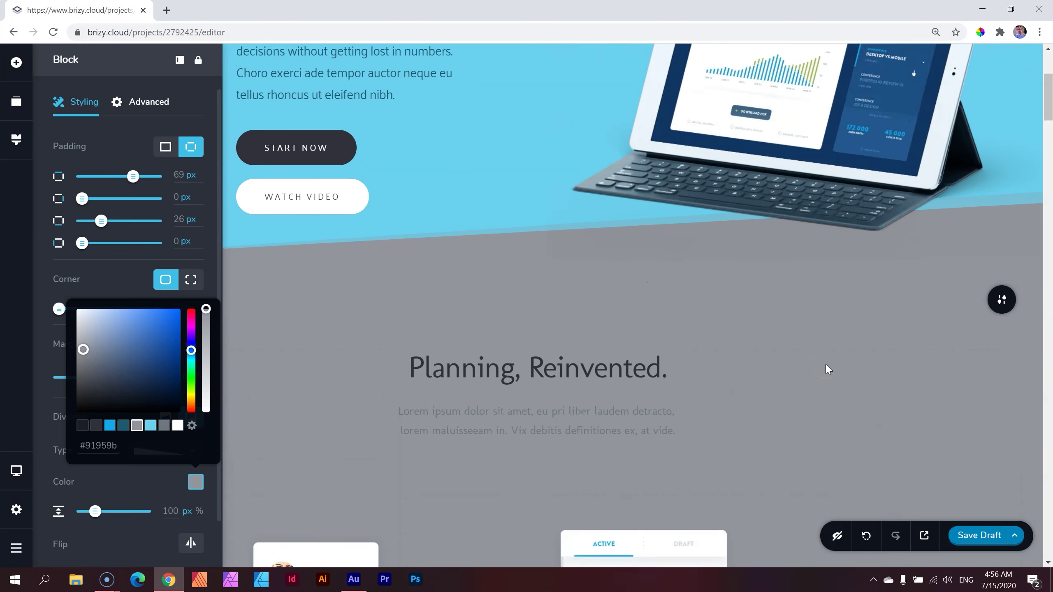
Select the hero tablet image and scroll to review its overlap with the gray slant divider below
left_click(1028, 439)
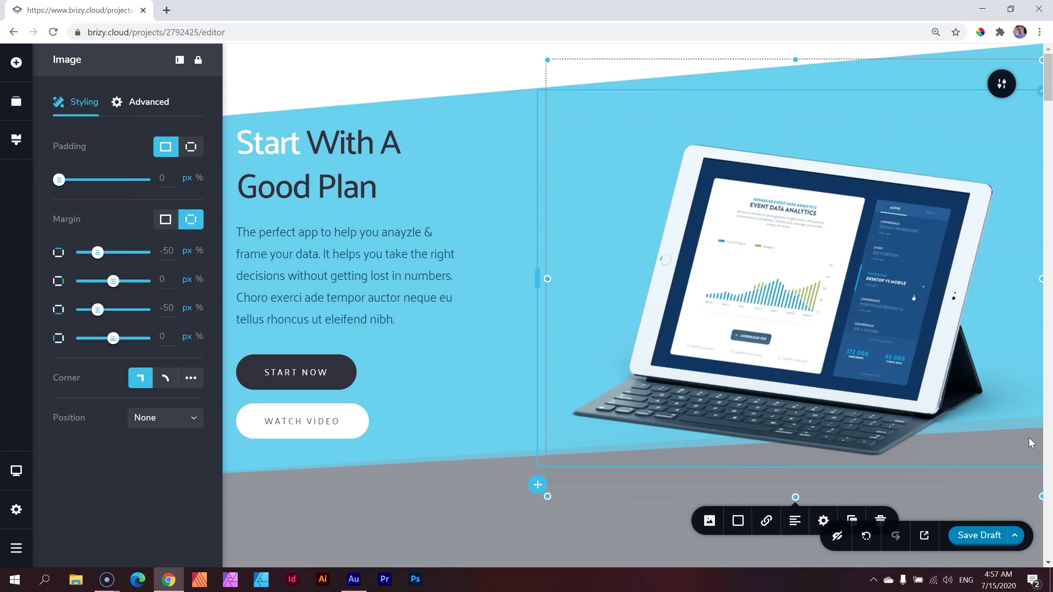
scroll(952, 397, "down", 6)
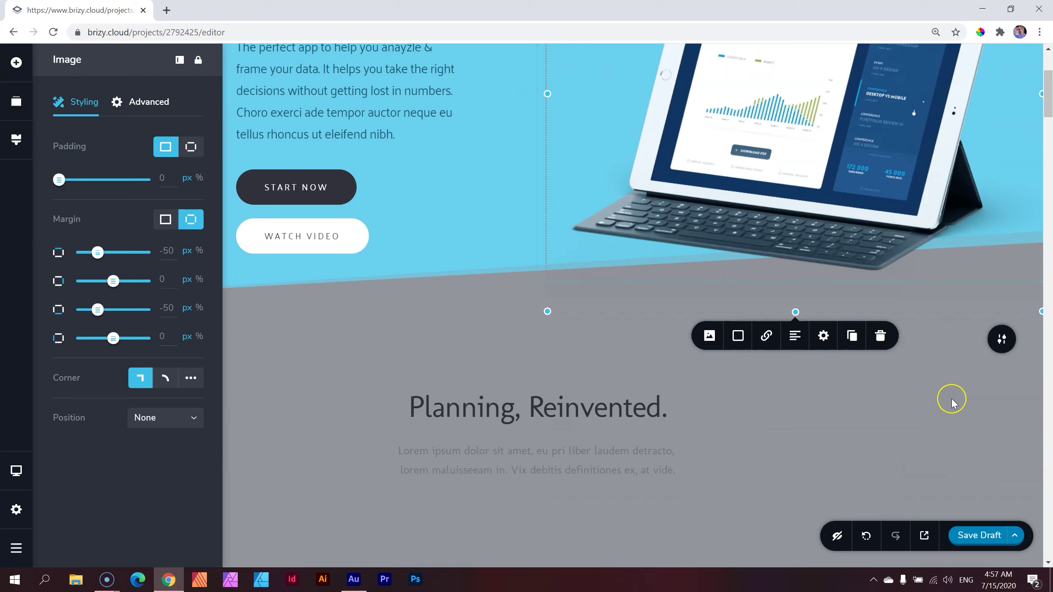
scroll(952, 400, "down", 6)
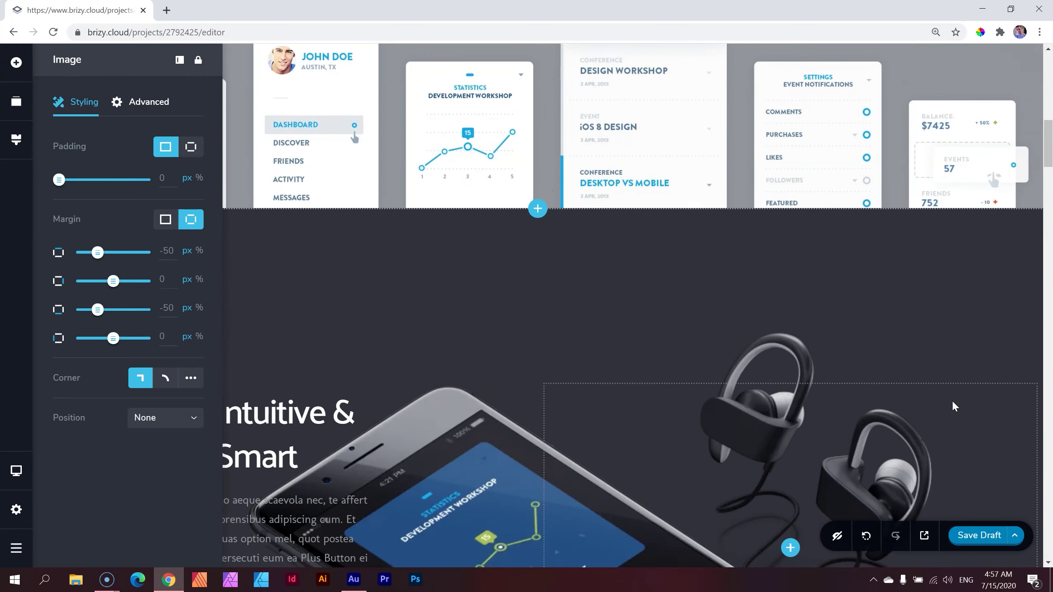
scroll(952, 400, "up", 10)
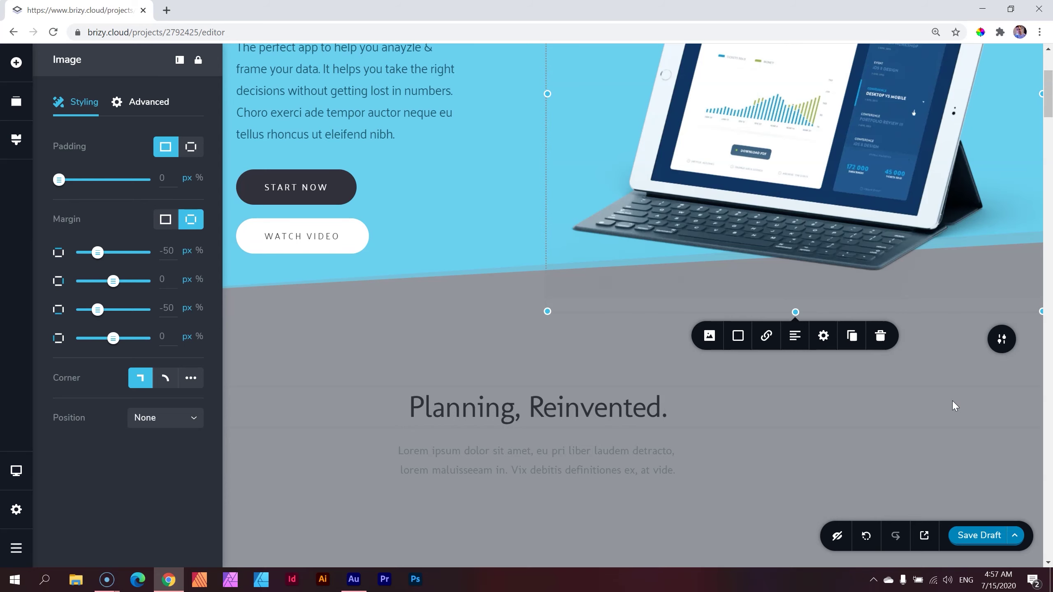
scroll(953, 401, "up", 3)
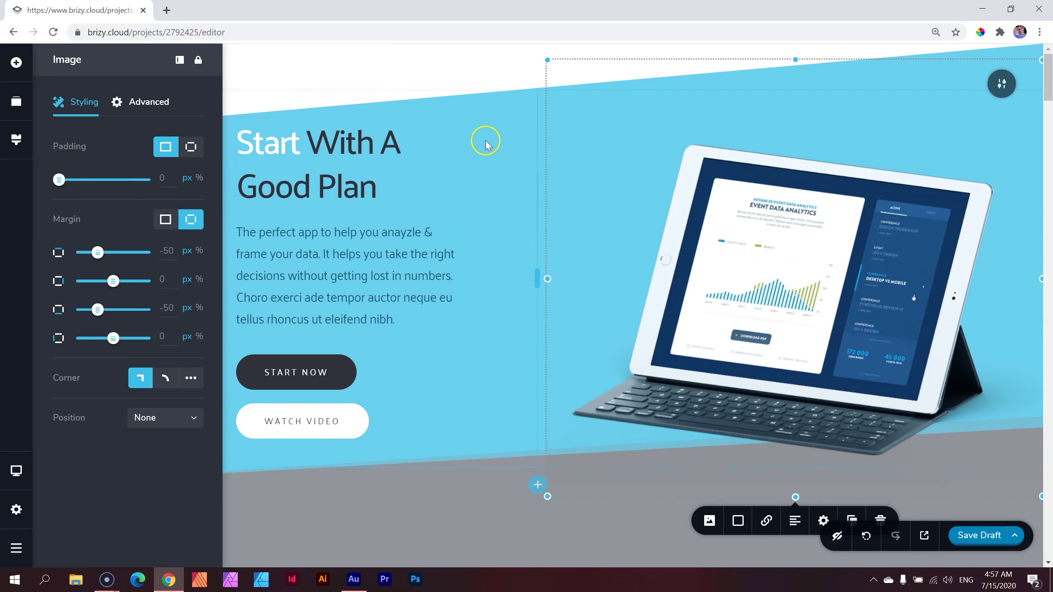
scroll(900, 456, "down", 4)
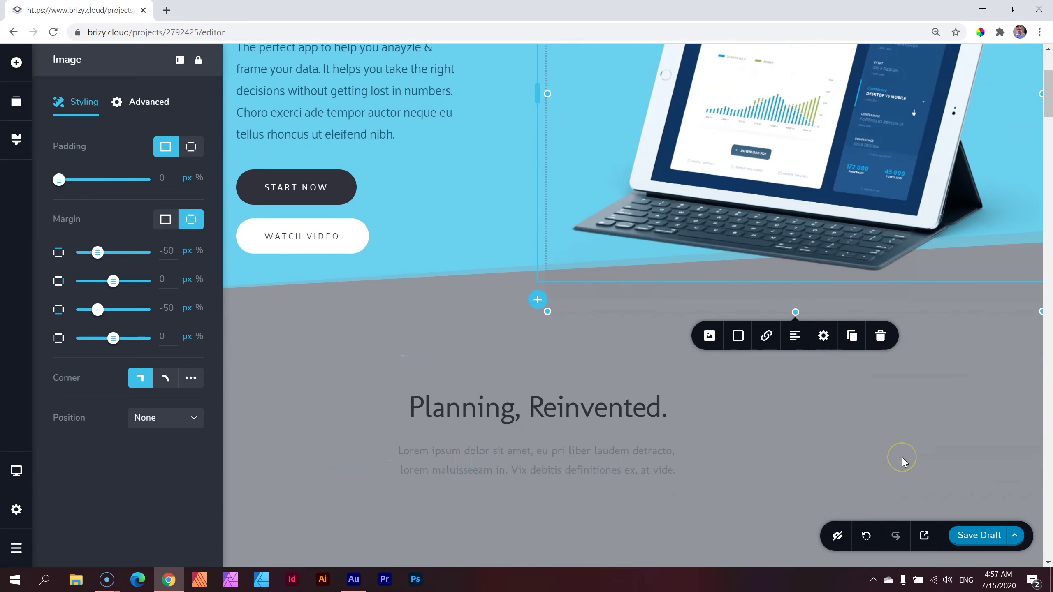
scroll(902, 457, "down", 5)
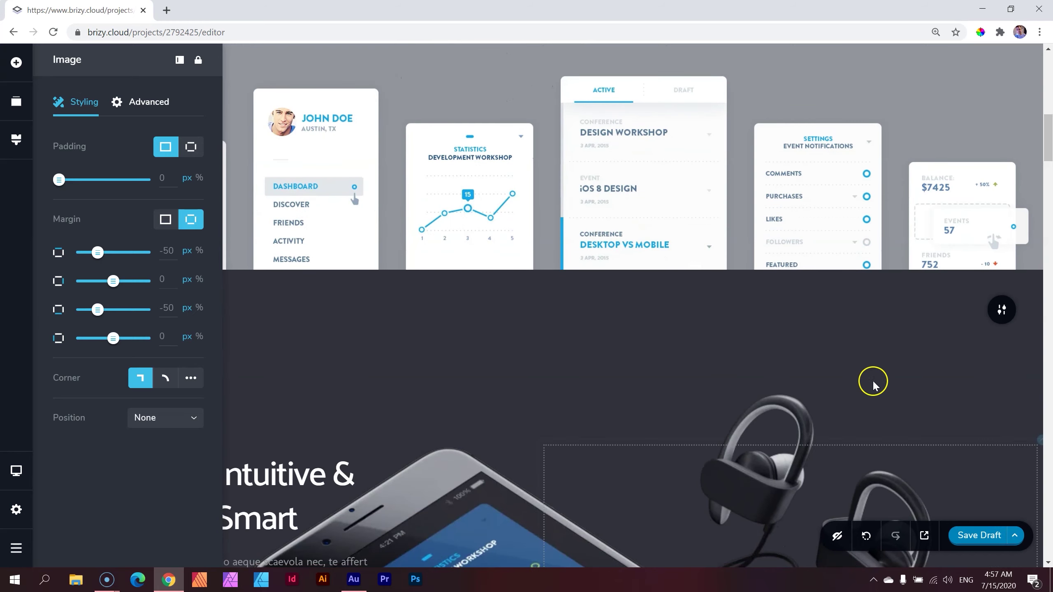
scroll(857, 353, "up", 2)
scroll(853, 350, "up", 6)
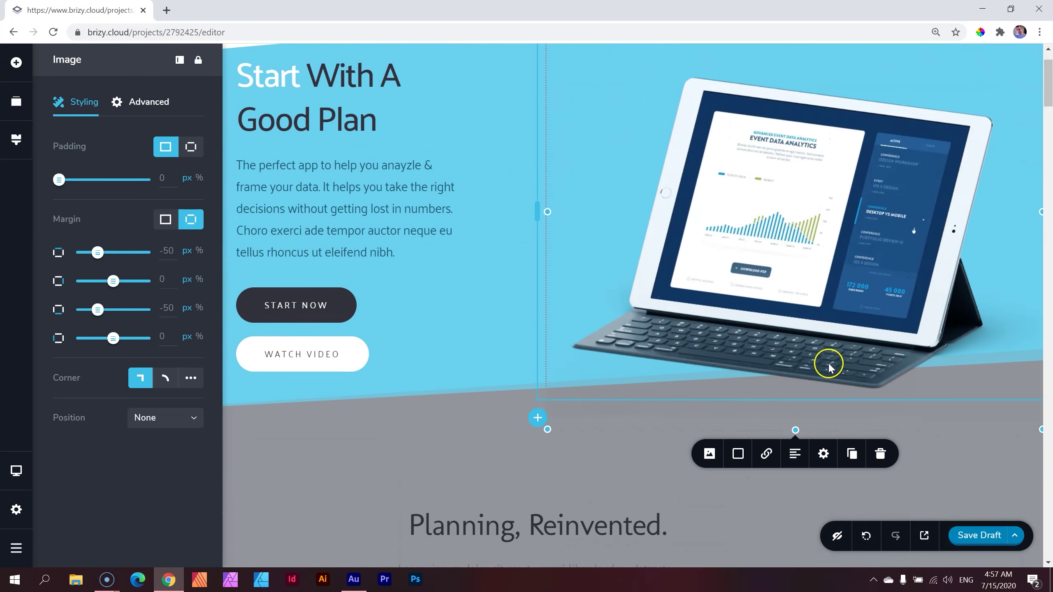
scroll(828, 364, "down", 5)
scroll(829, 365, "down", 5)
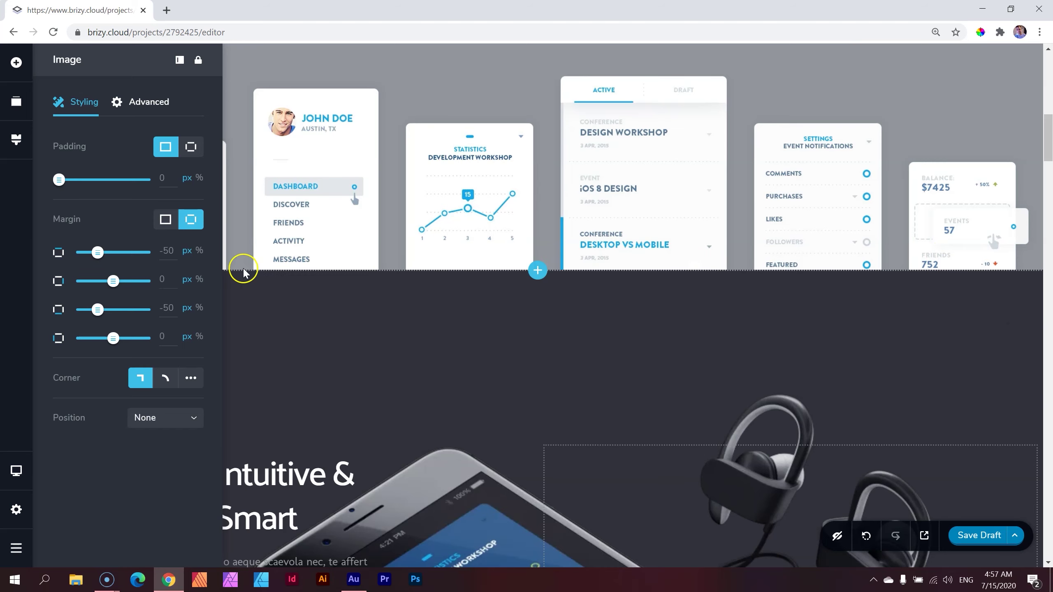
scroll(894, 441, "up", 7)
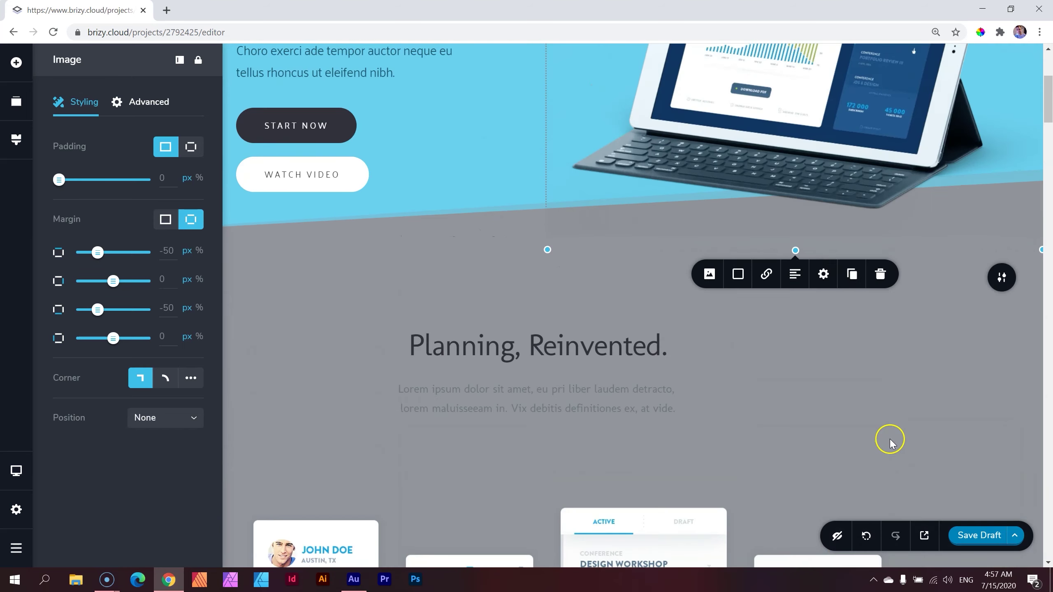
scroll(891, 439, "up", 5)
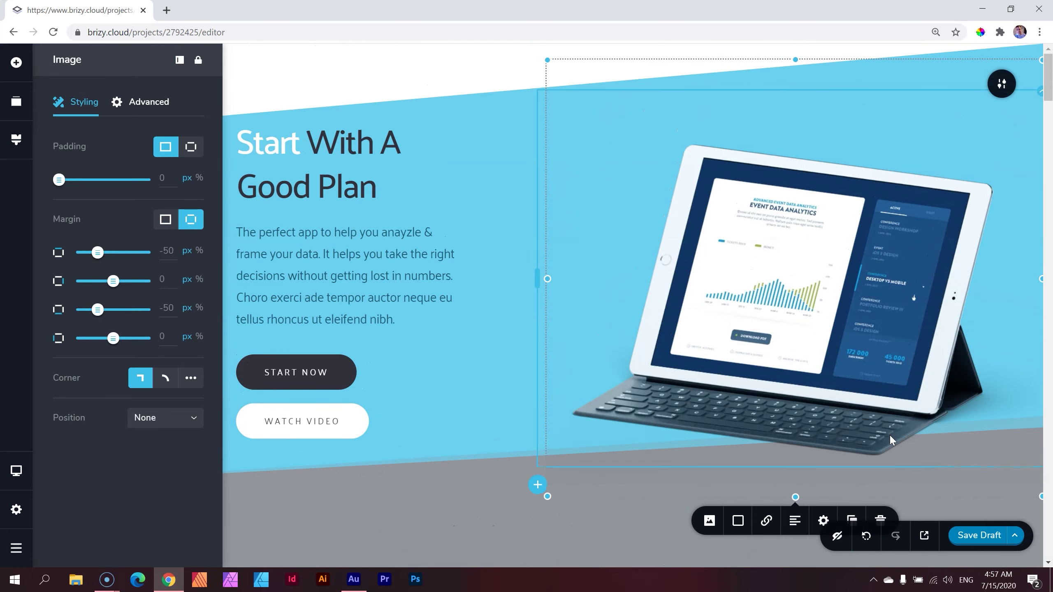
scroll(653, 301, "down", 6)
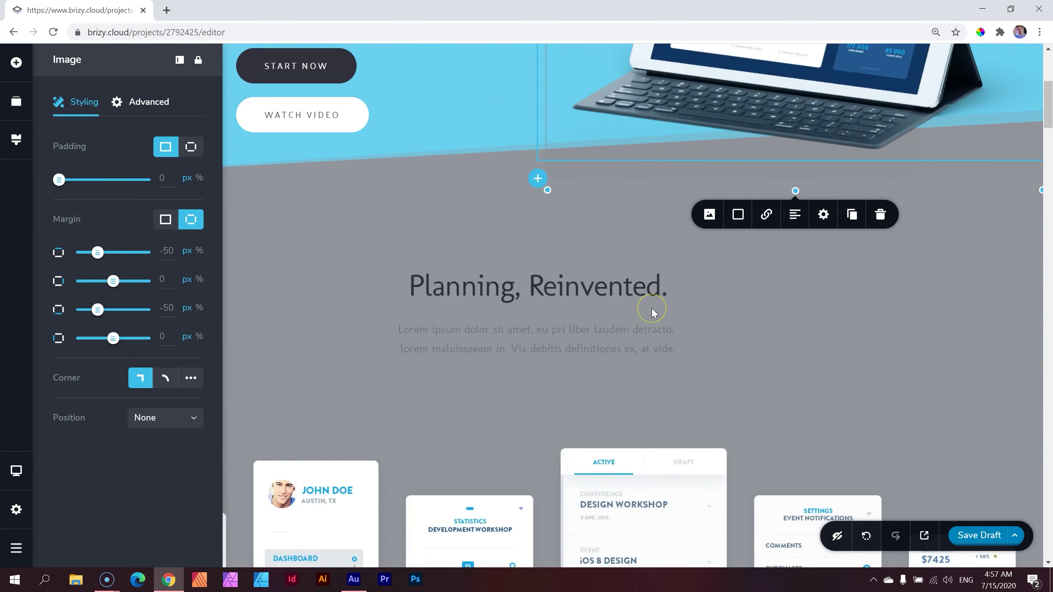
scroll(651, 309, "down", 5)
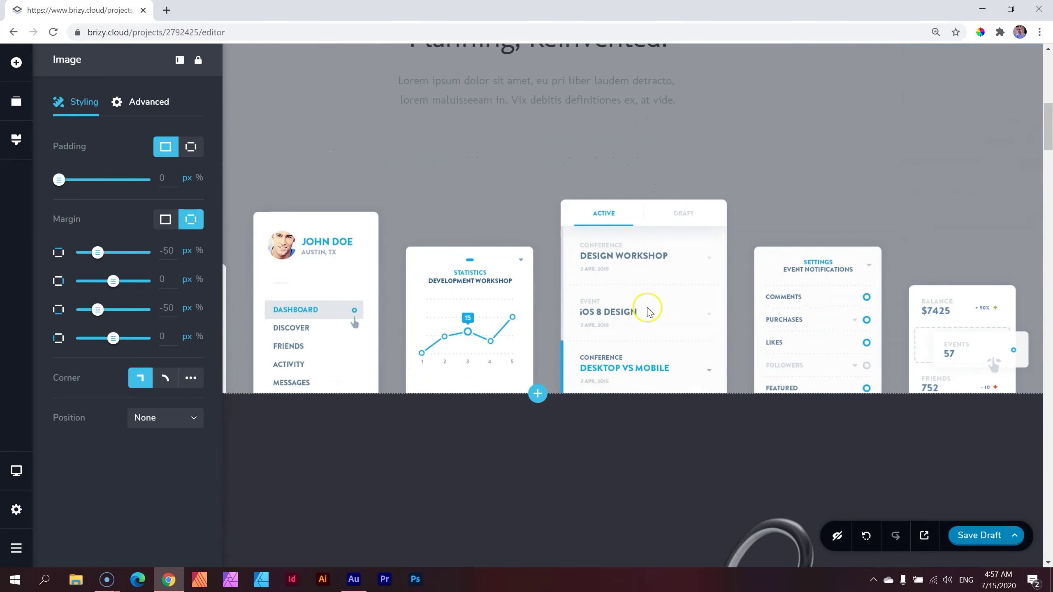
scroll(698, 379, "down", 10)
scroll(696, 378, "up", 1)
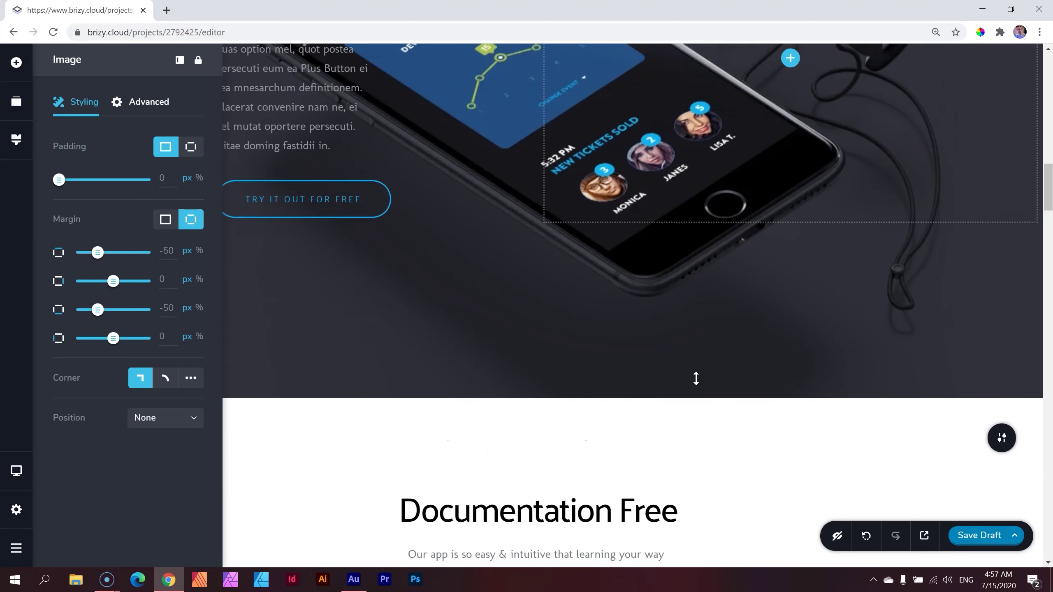
scroll(696, 378, "up", 5)
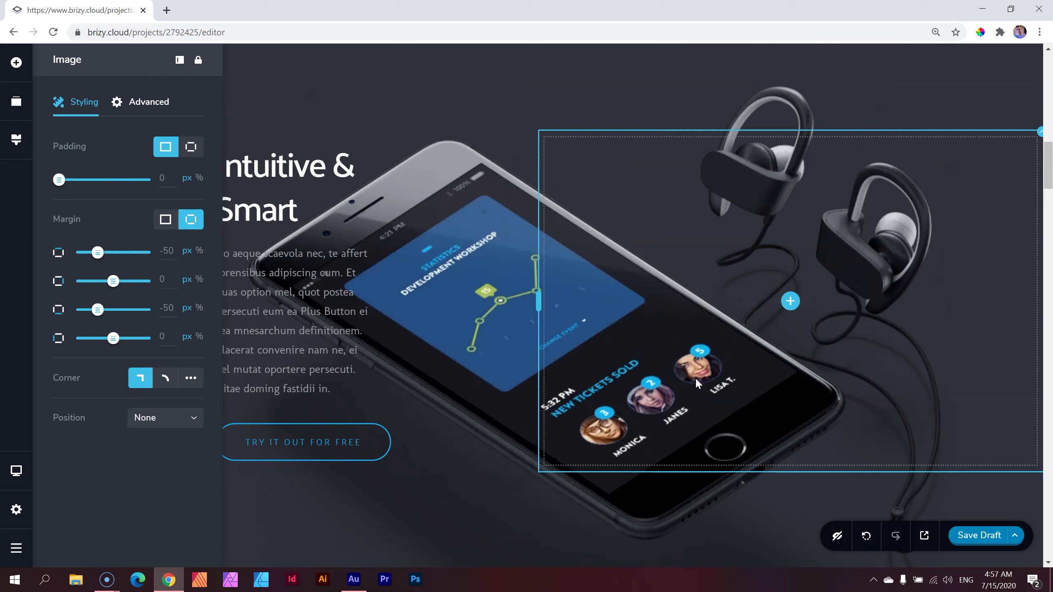
scroll(695, 378, "up", 12)
scroll(696, 379, "up", 6)
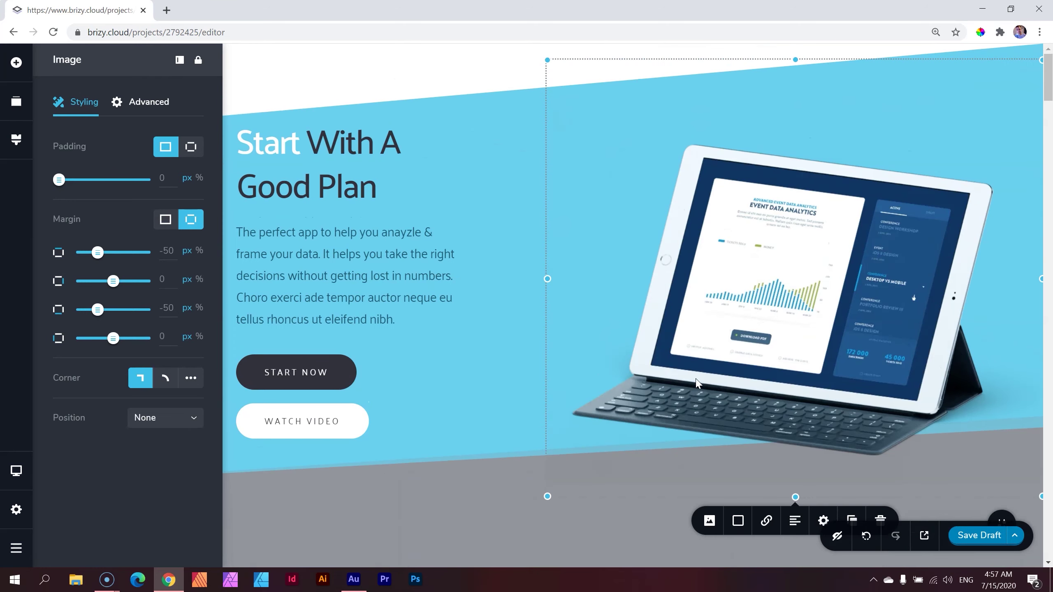